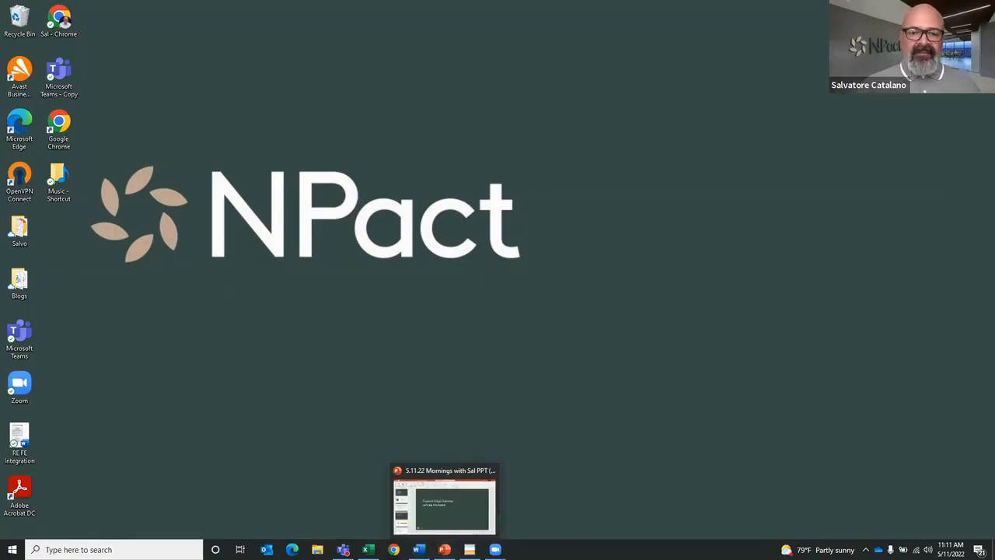
Step: Switch to The Education Edge and change the module from Fixed Assets to General Ledger
left_click(469, 550)
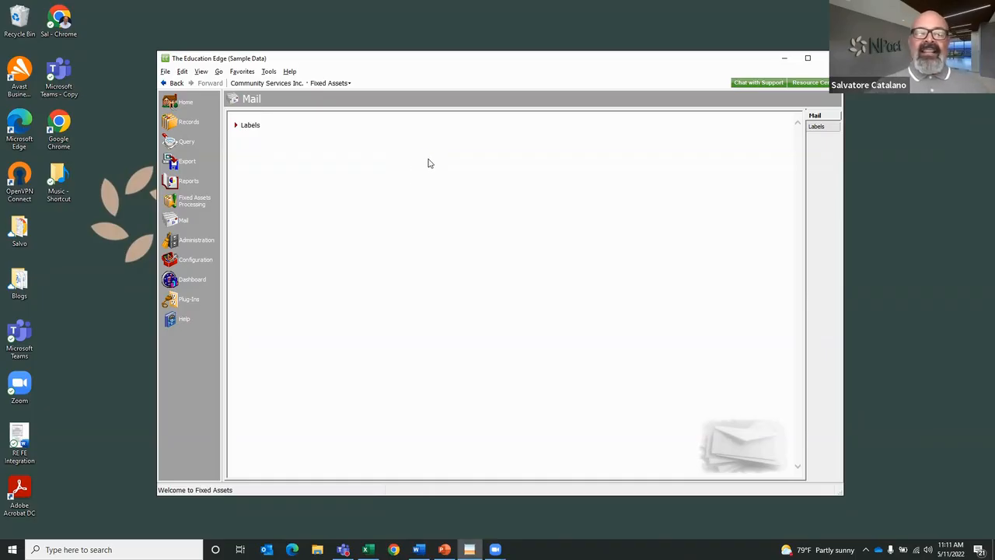
left_click(328, 84)
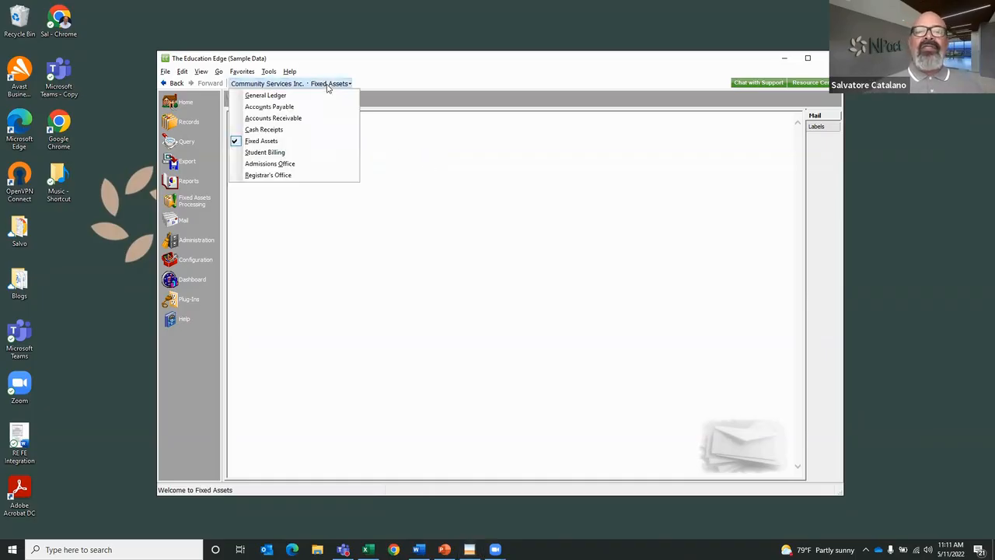
left_click(267, 95)
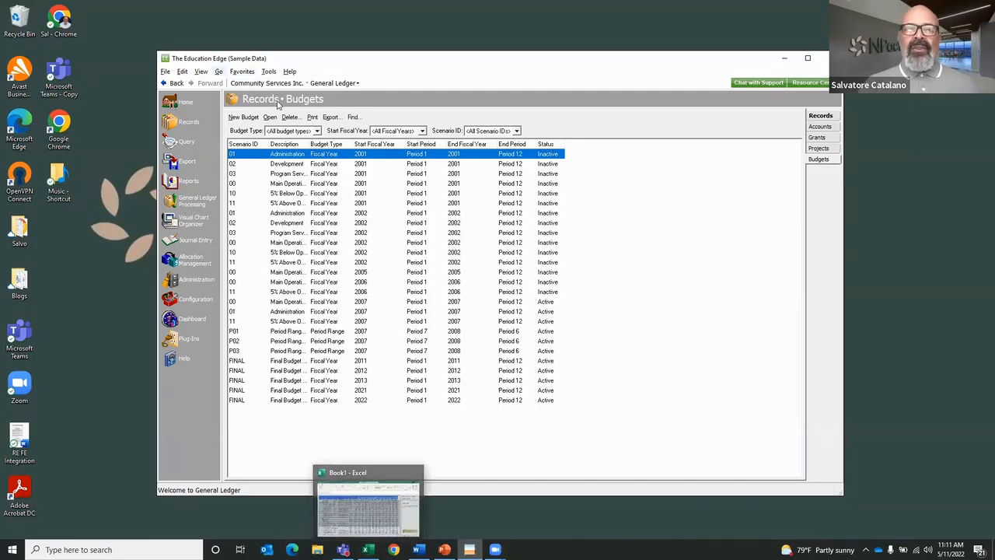
Step: Open the Budgets list in the General Ledger records and widen its Description column to fit the full text
left_click(189, 125)
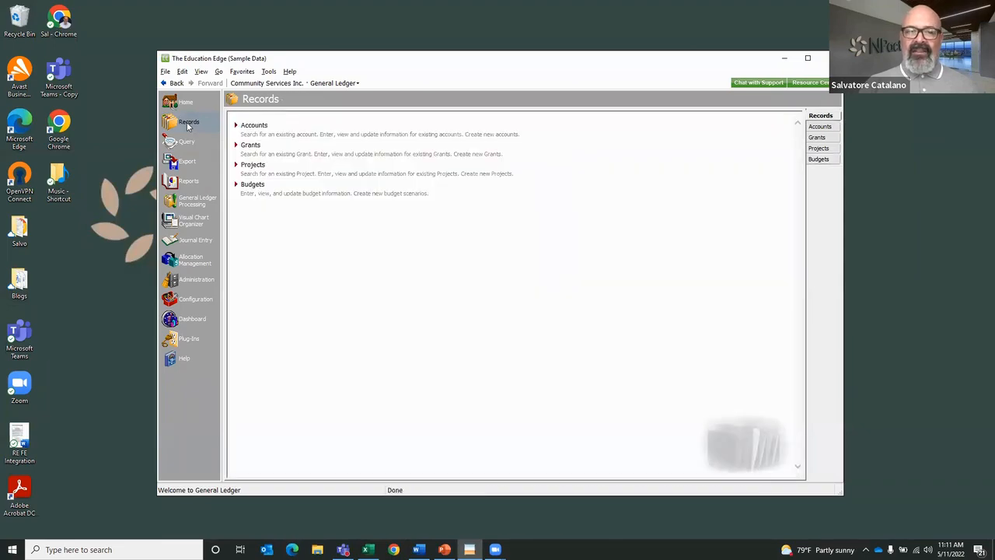
left_click(252, 185)
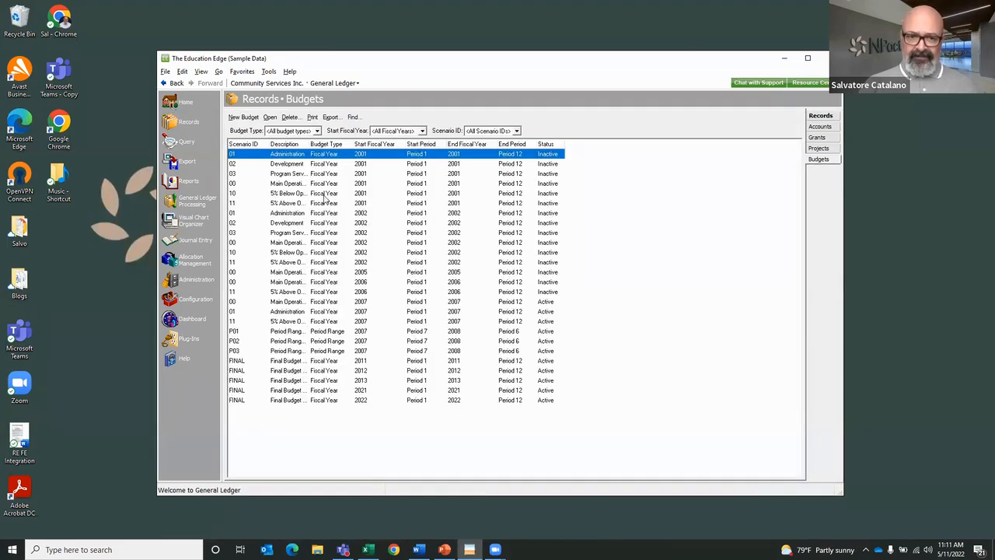
double_click(307, 143)
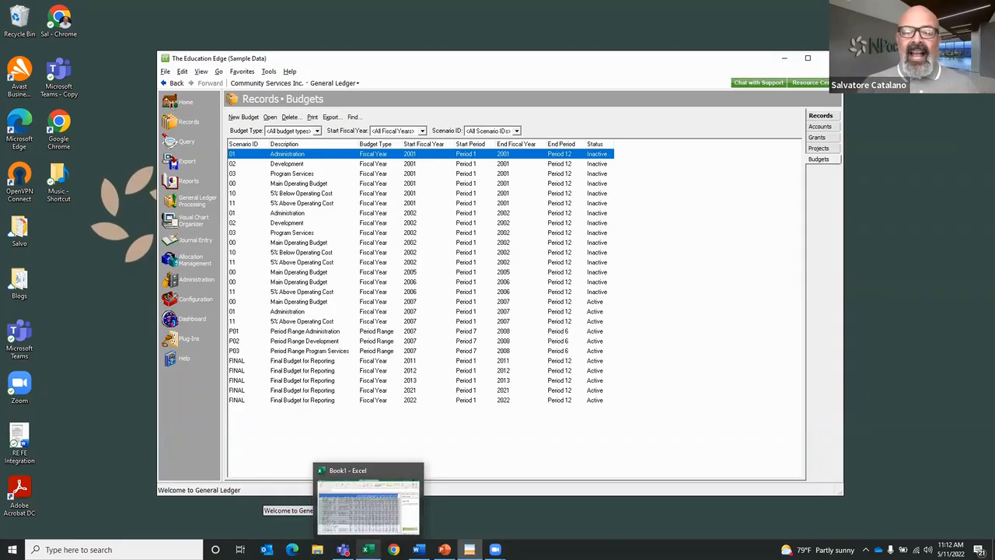
Step: Switch to the Book1 workbook in Excel, add a new blank sheet, and close and reopen the Budget Creator add-in
left_click(367, 549)
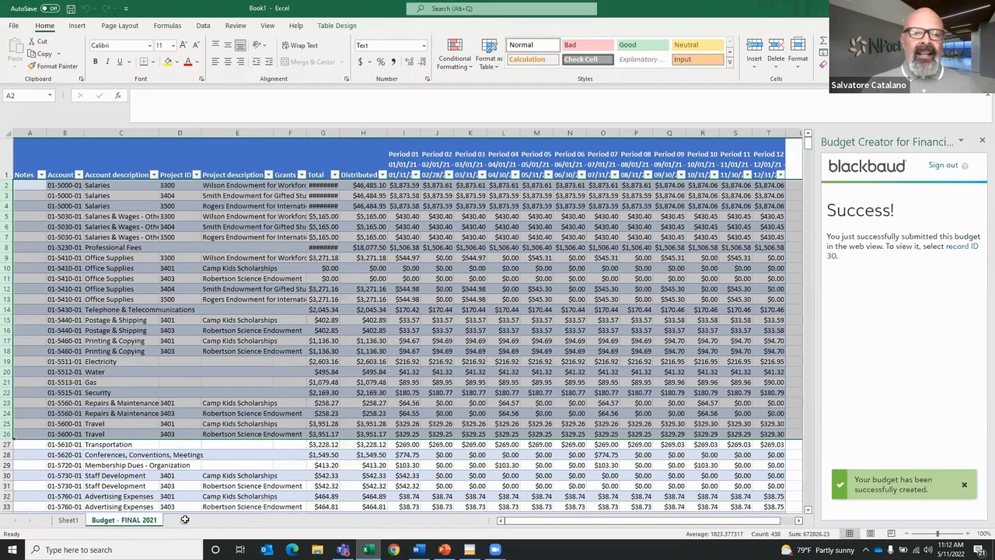
left_click(184, 519)
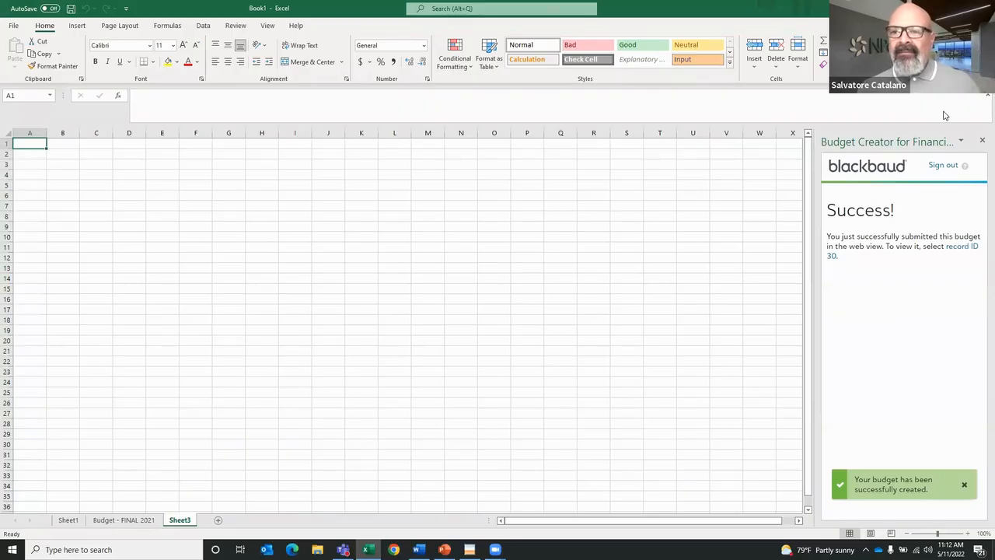
left_click(967, 56)
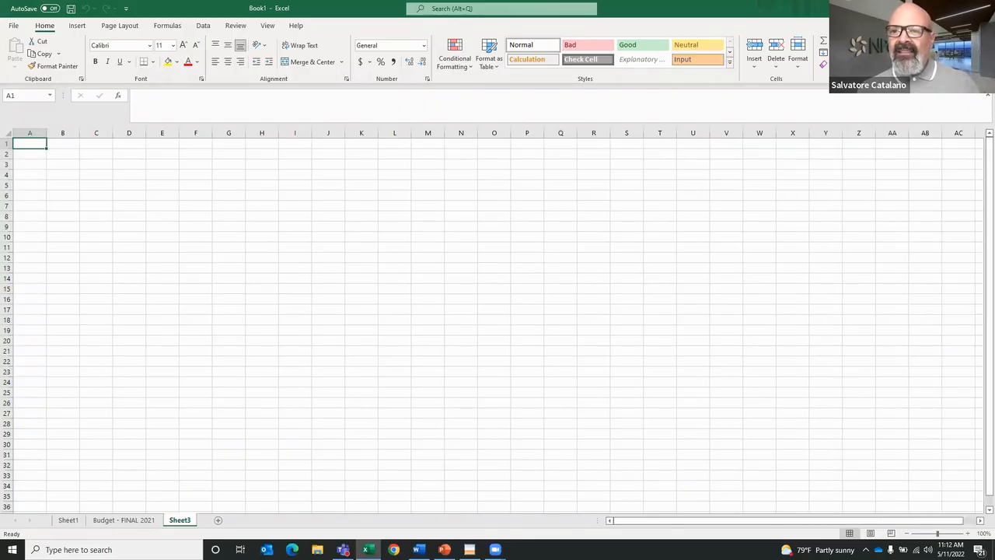
left_click(967, 56)
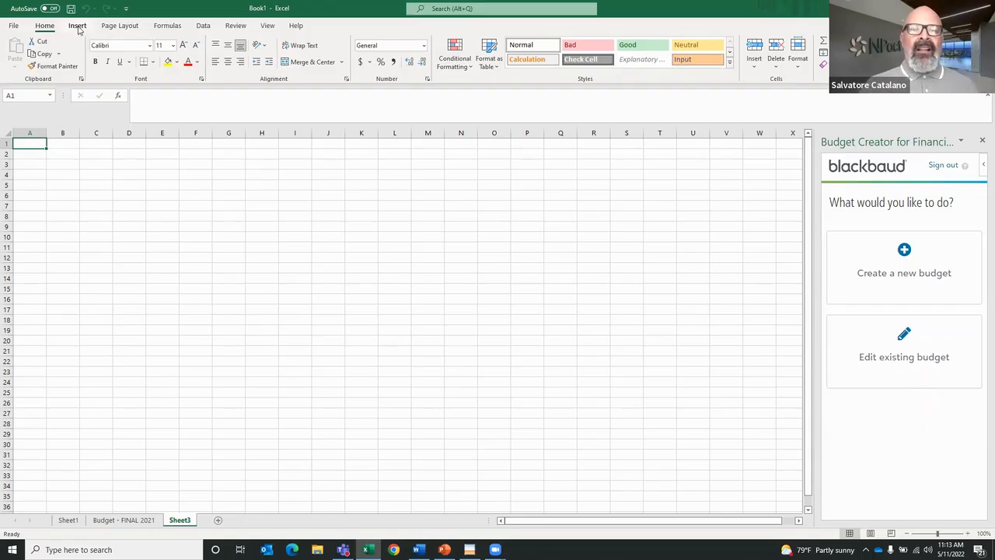
Step: Search the Office Add-ins store for "blackbaud"
left_click(79, 27)
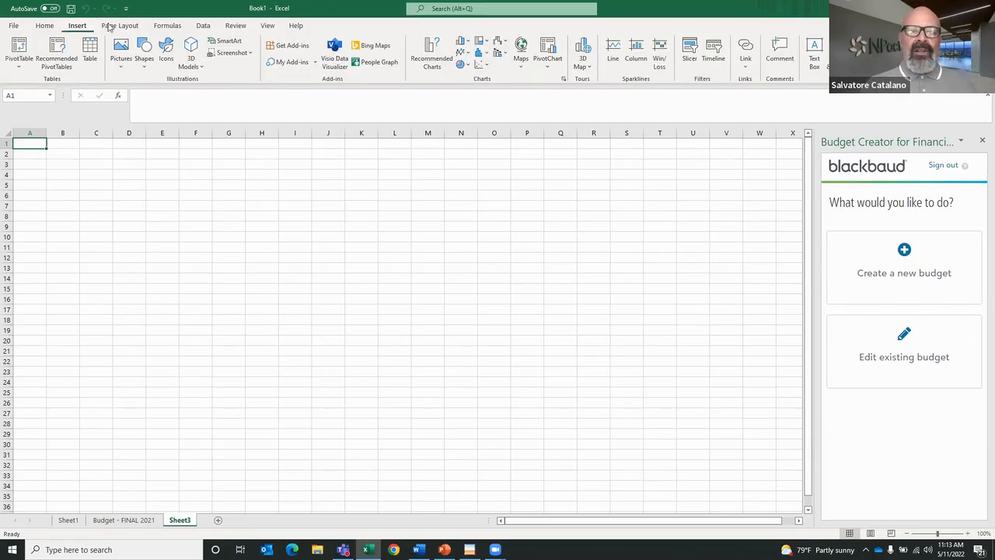
left_click(290, 48)
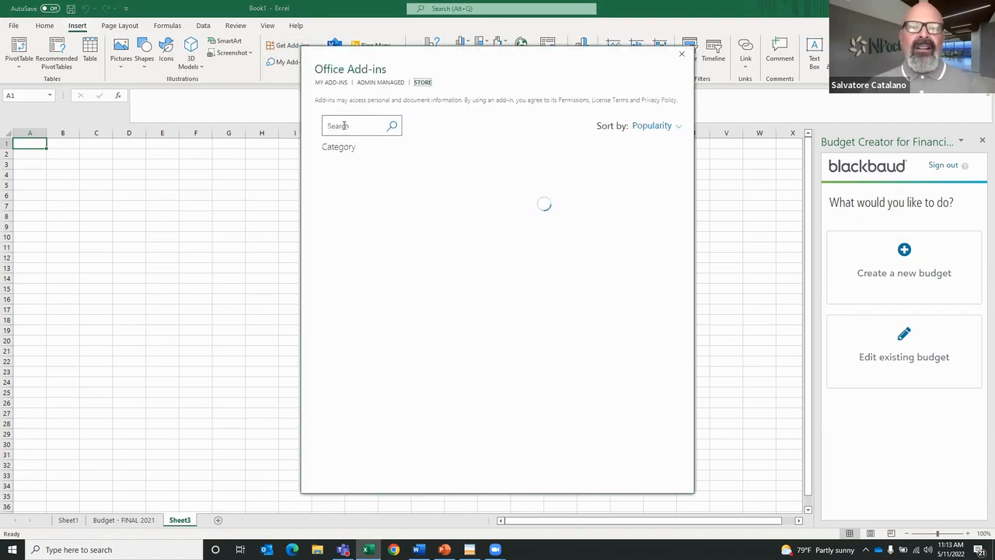
left_click(372, 126)
type("bla")
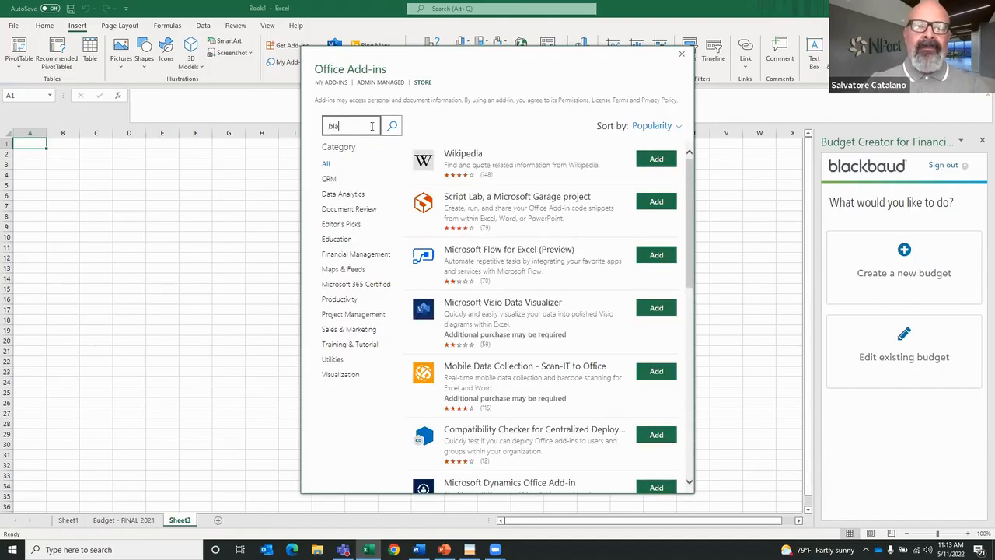
type("ckbaud")
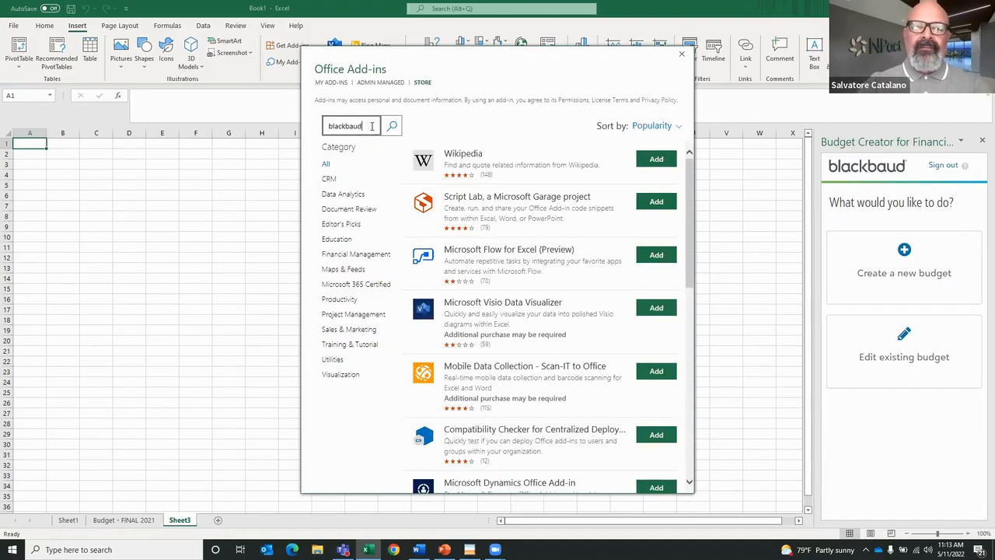
key("Return")
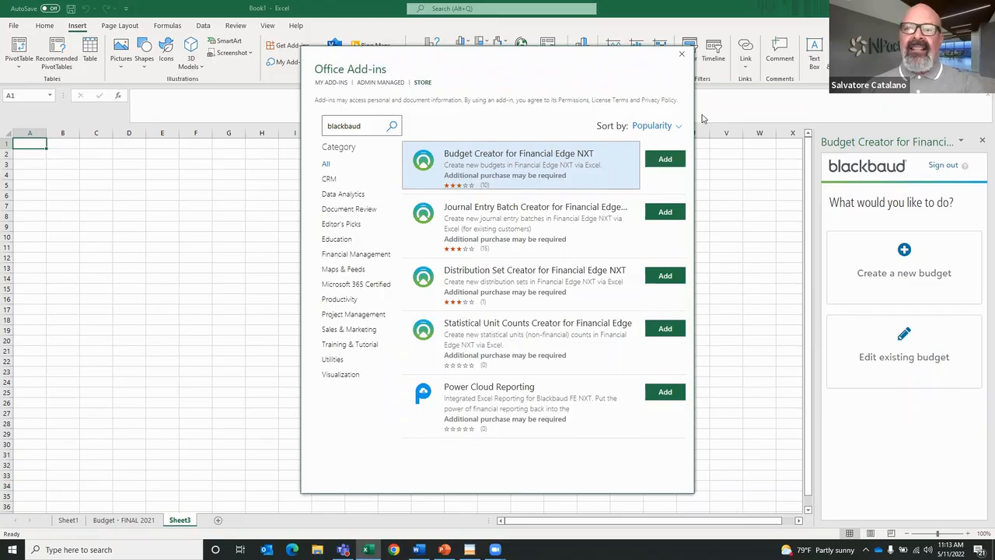
Step: Add the Budget Creator for Financial Edge NXT add-in and dismiss its loading notice
left_click(665, 159)
left_click(597, 242)
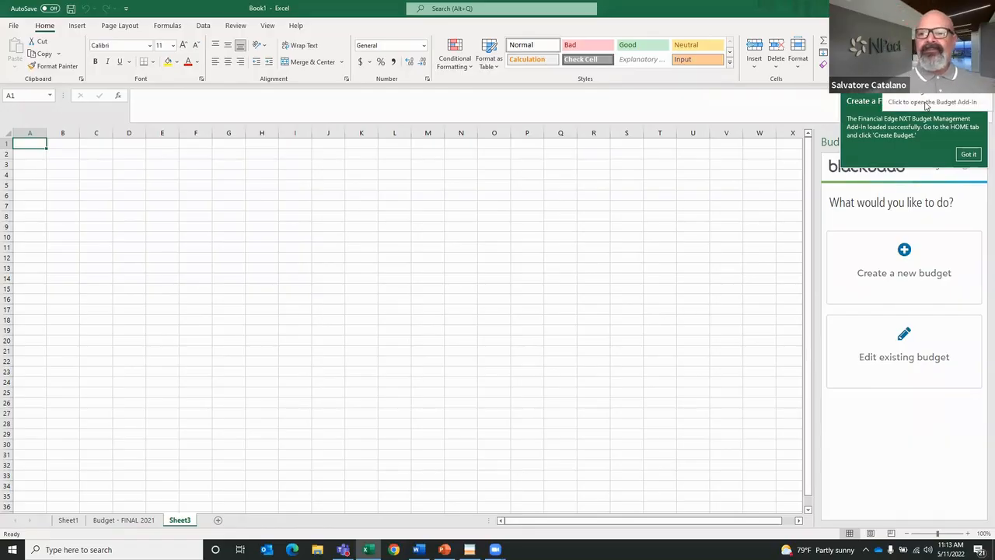
left_click(977, 155)
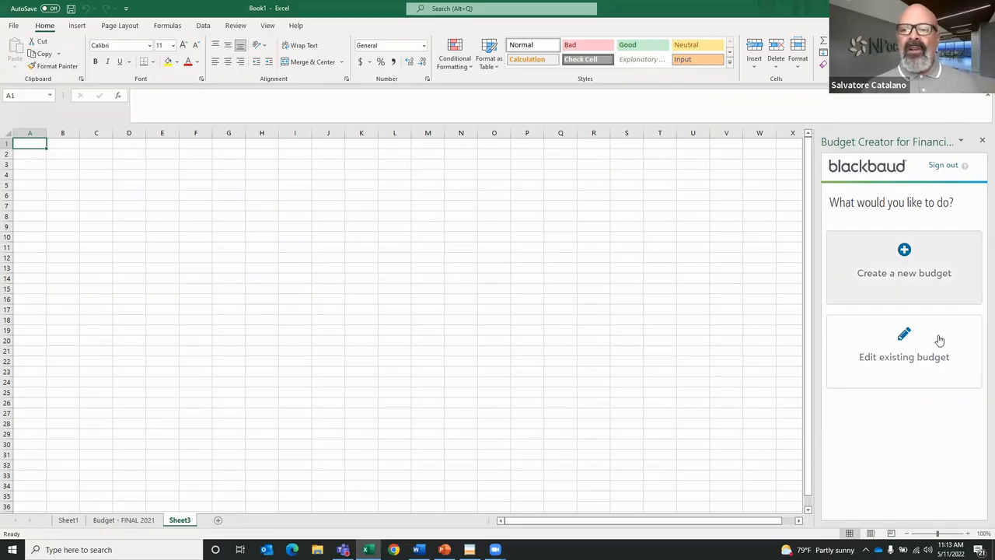
Step: Choose to edit an existing budget and sign in to Blackbaud by entering the account password
left_click(894, 354)
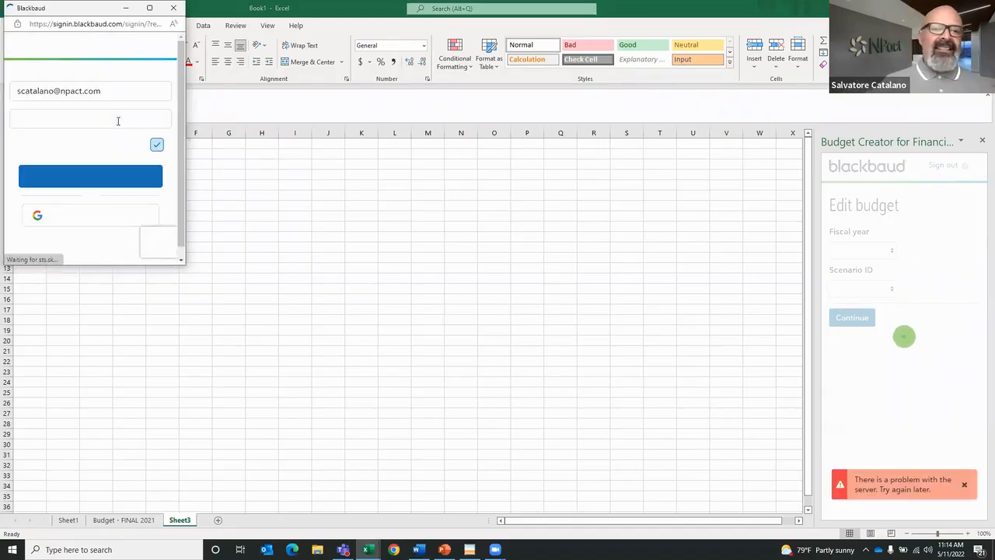
left_click(41, 160)
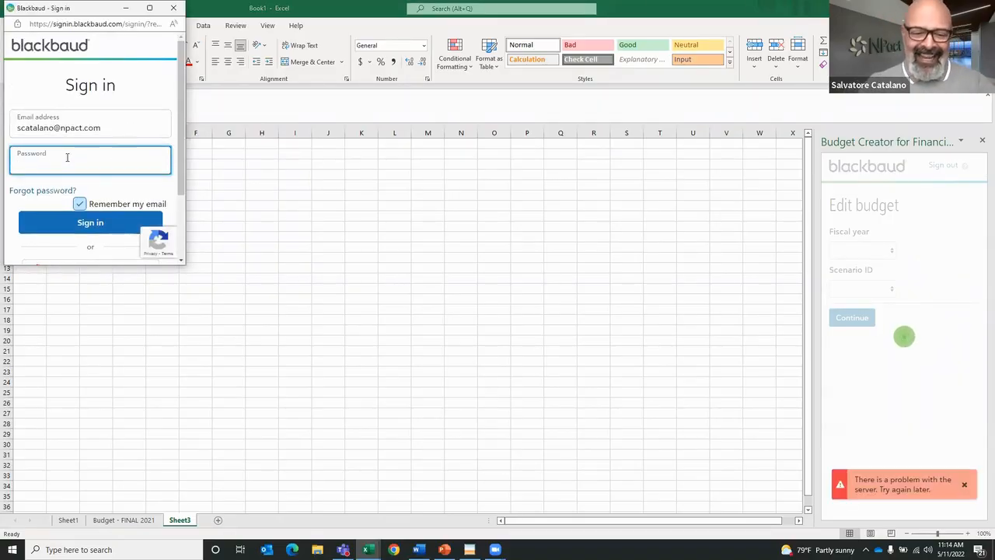
type("•••••••••••")
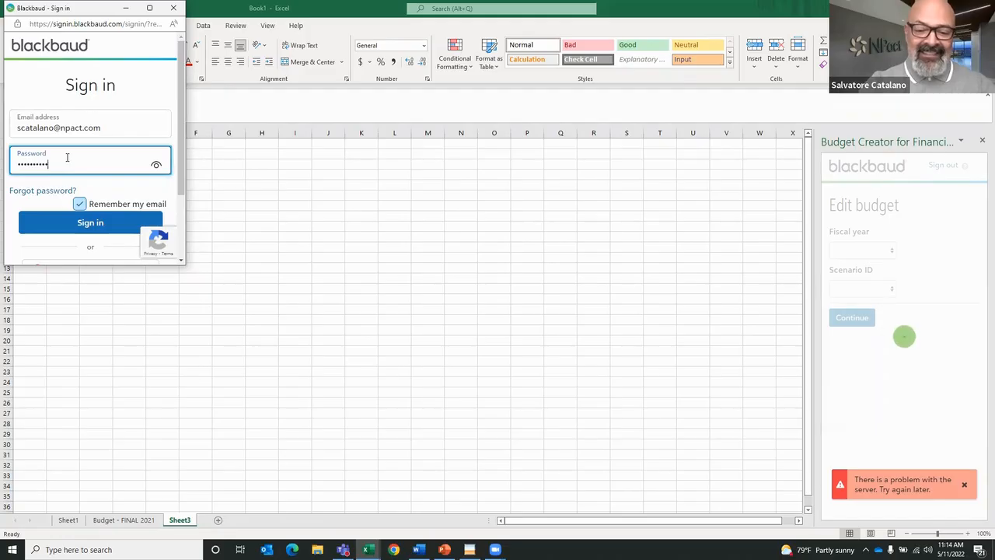
key("Return")
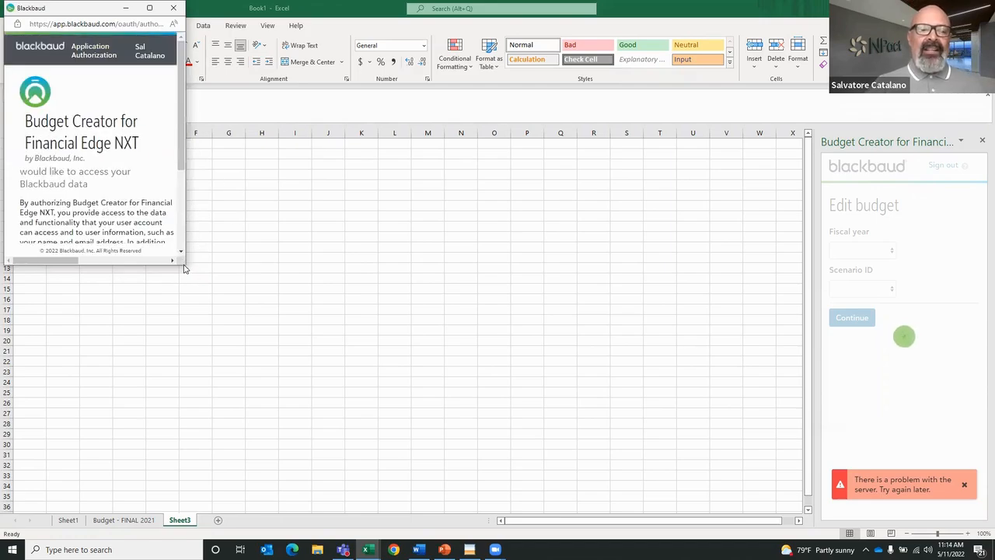
Step: Authorize Budget Creator for the NPact Solutions organization with the Azure - Training Environment 2 environment
scroll(181, 210, "down", 3)
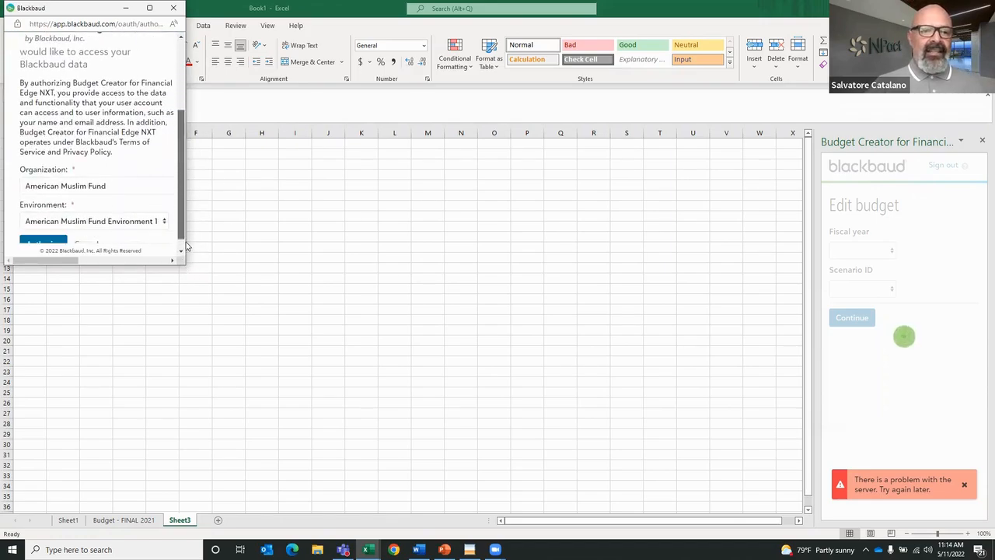
left_click(156, 172)
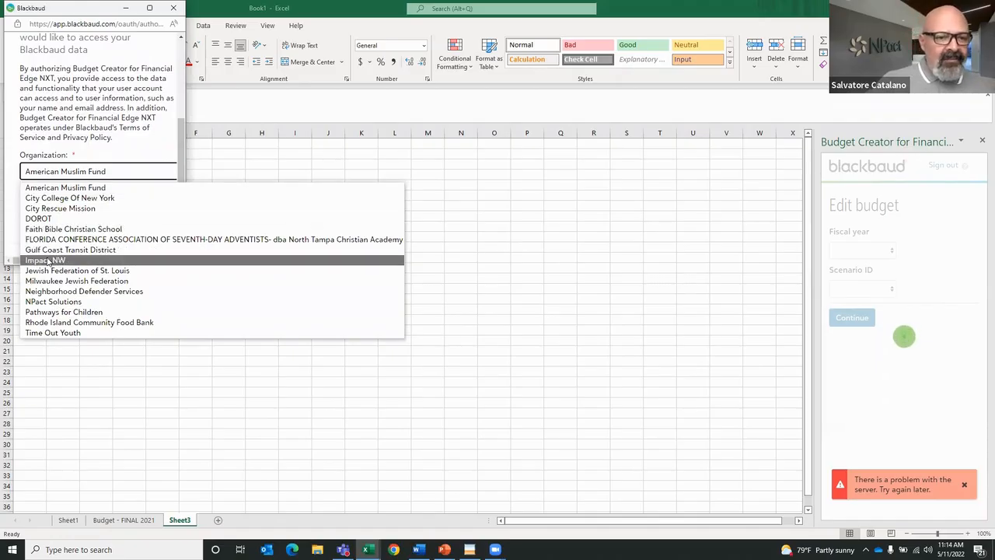
left_click(49, 303)
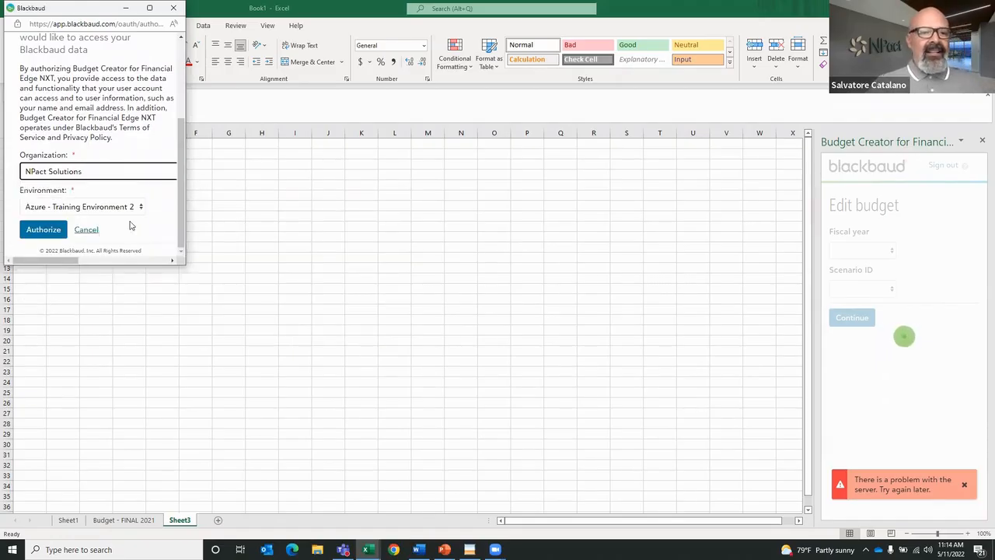
left_click(55, 232)
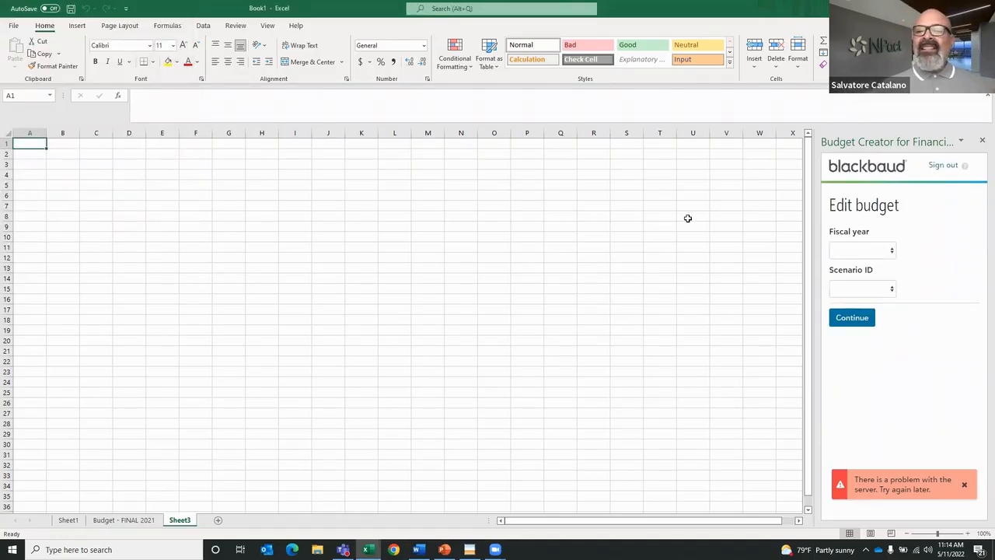
left_click(891, 251)
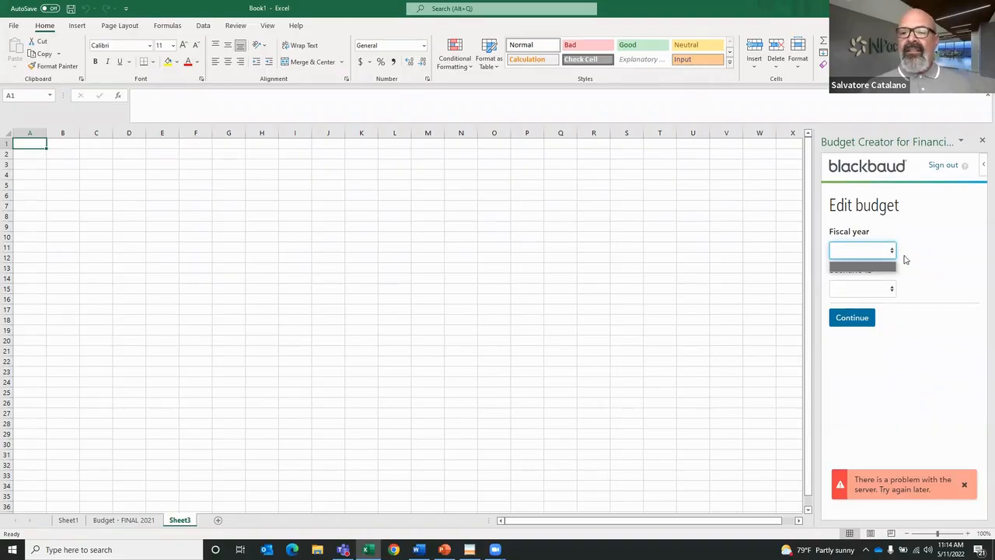
left_click(891, 250)
left_click(891, 250)
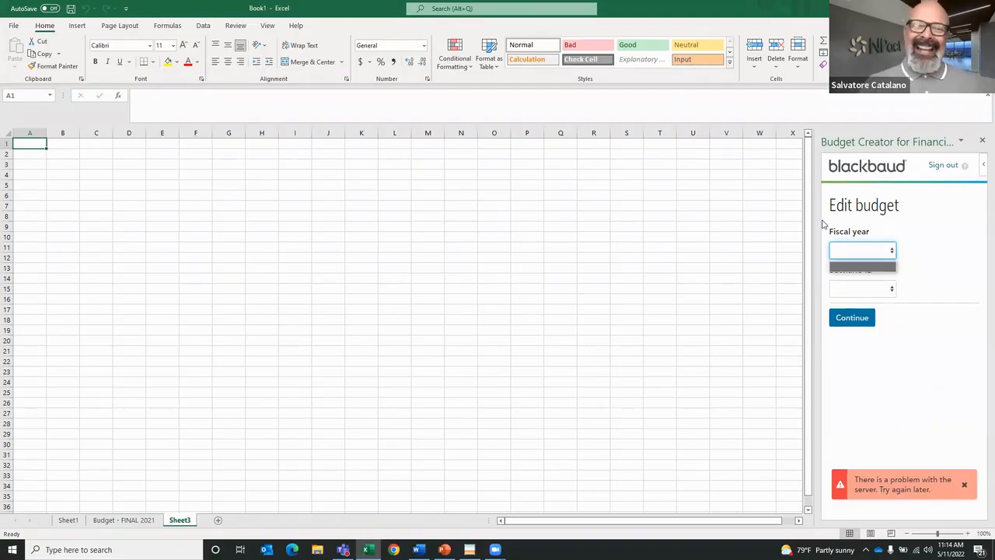
Step: Close and reopen the Budget Creator add-in and choose to edit an existing budget
left_click(982, 140)
left_click(964, 52)
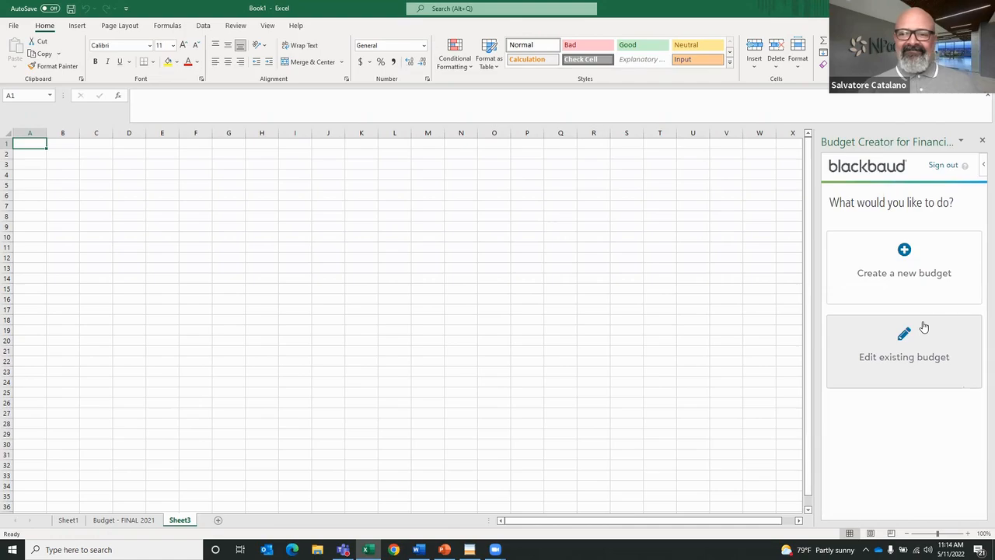
left_click(902, 340)
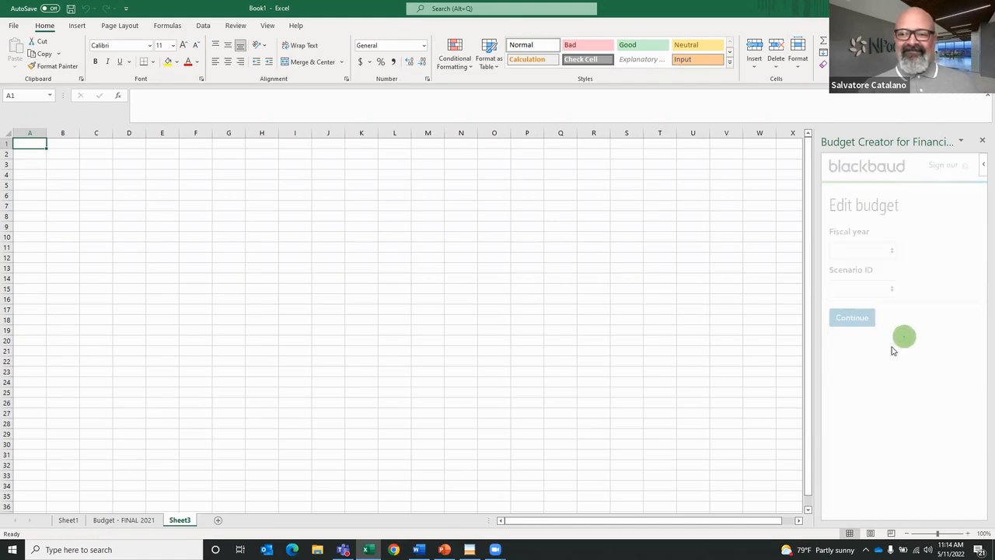
Step: Load the budget for fiscal year 2021 with scenario ID FINAL into the workbook for editing
left_click(890, 251)
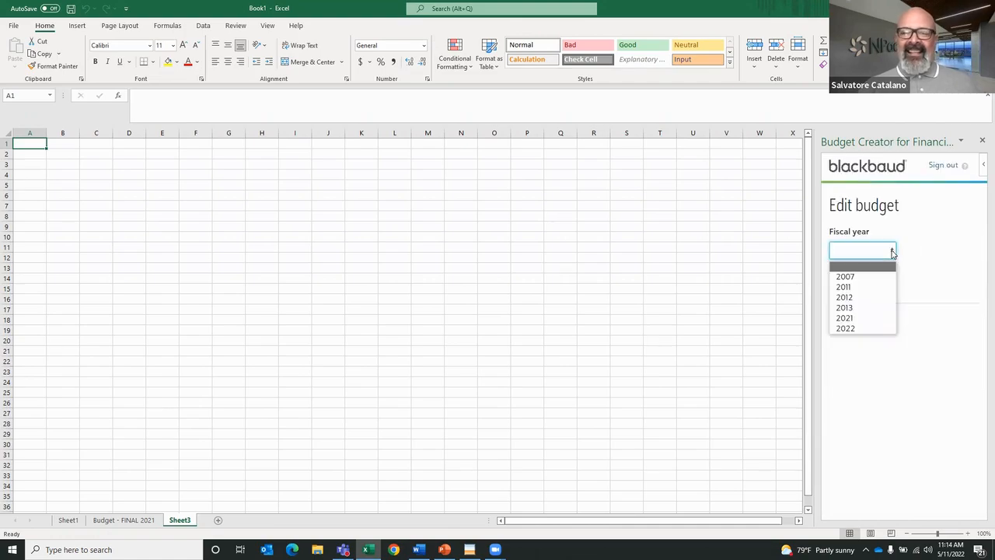
left_click(857, 323)
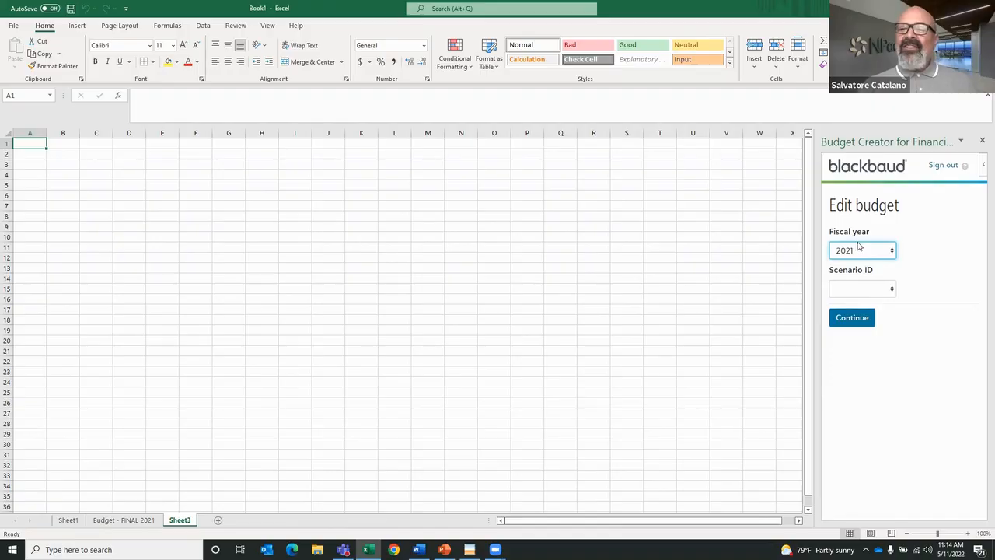
left_click(891, 289)
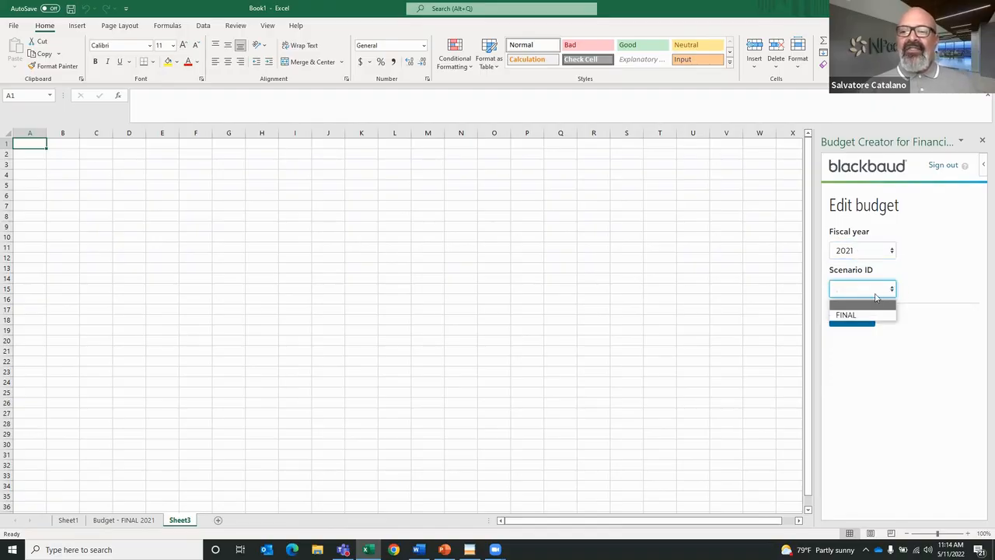
left_click(846, 315)
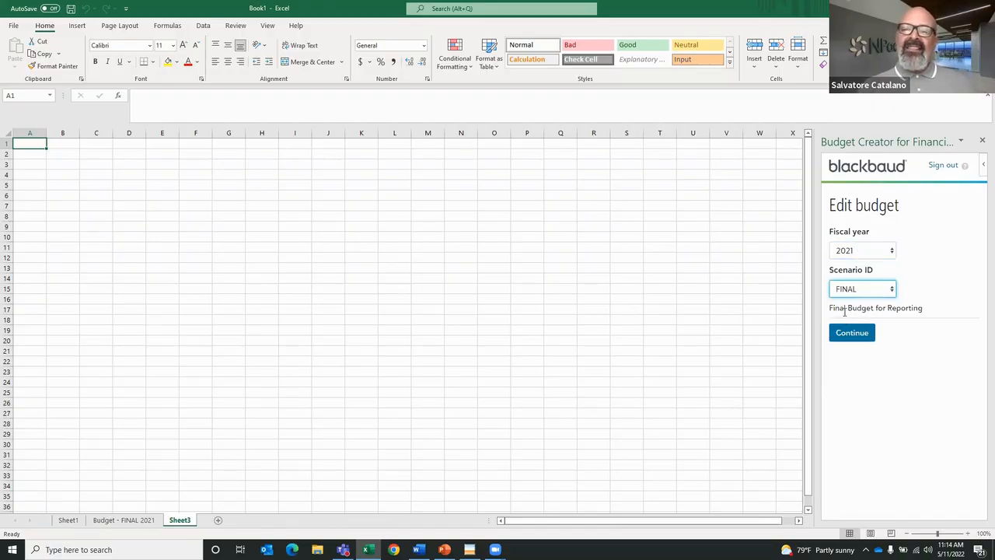
left_click(842, 336)
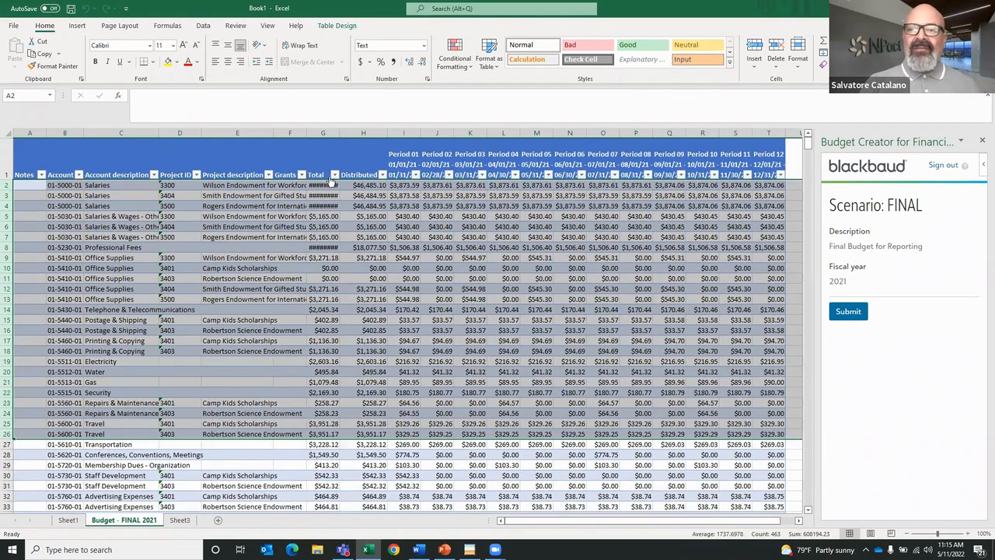
Step: Widen the Total column of the FINAL 2021 budget sheet so its amounts fit
left_click(327, 186)
double_click(357, 133)
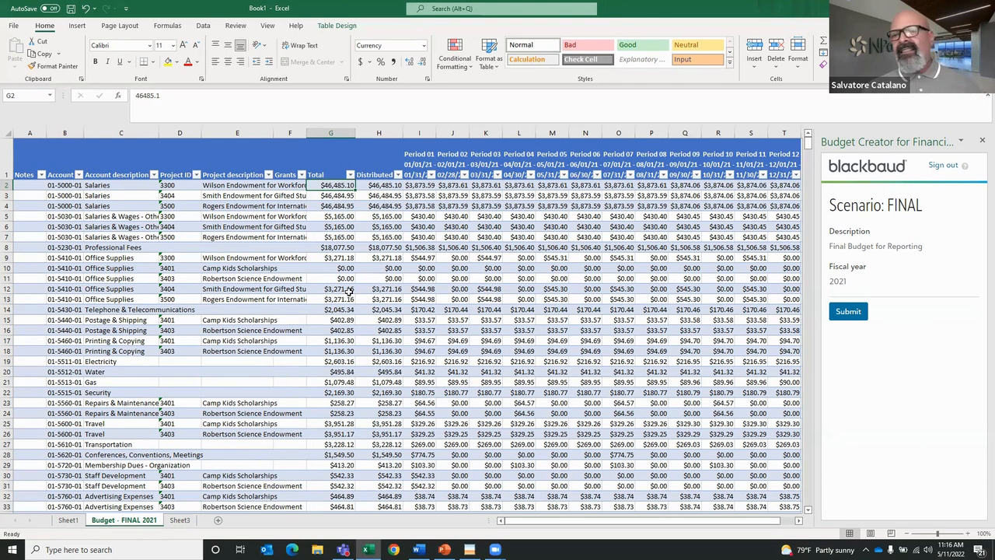
Step: Review the FINAL 2021 budget lines from the first row and select the Account cell of the first empty row, B45
left_click(35, 185)
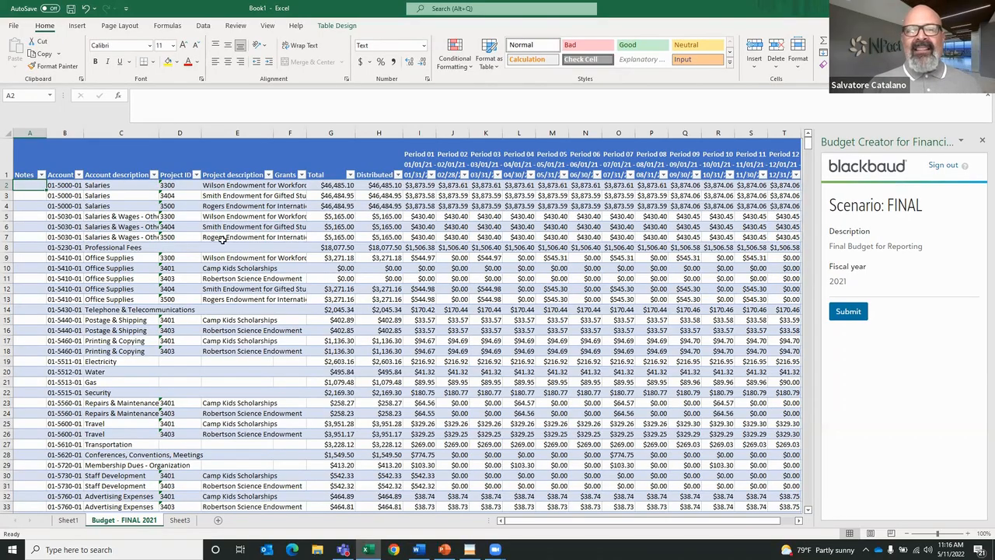
scroll(327, 266, "down", 6)
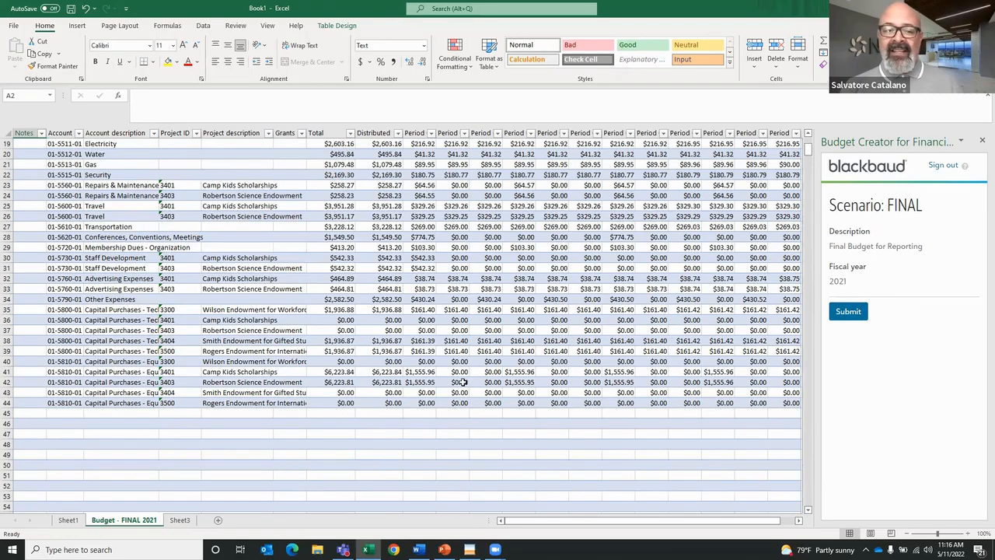
left_click(66, 413)
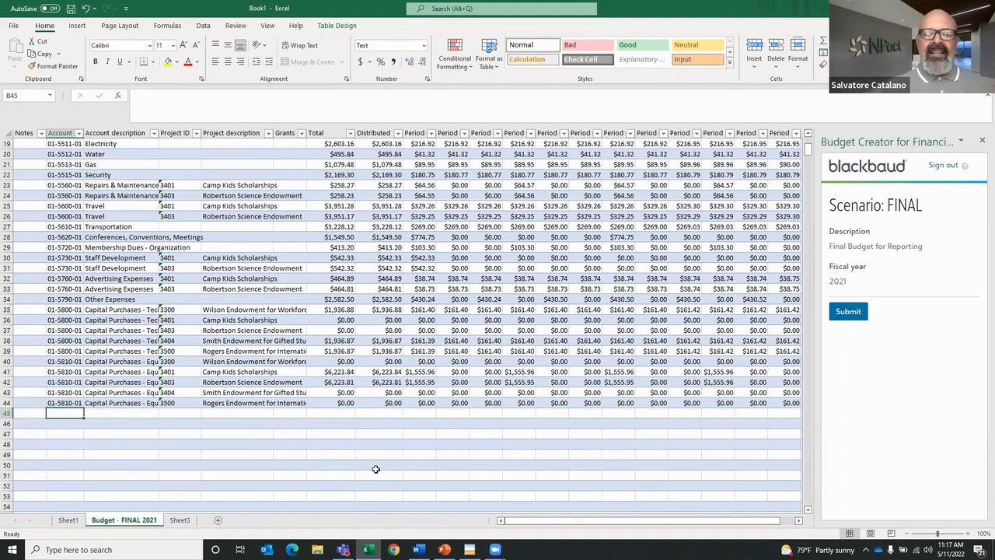
mouse_move(469, 550)
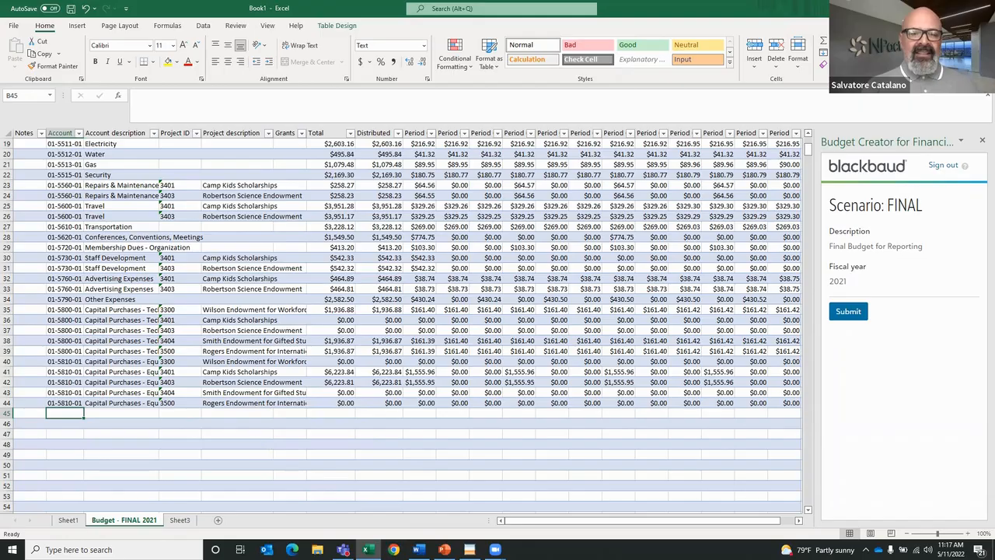
Step: Close and reopen the Budget Creator add-in with the blank Sheet3 as the active sheet
left_click(179, 520)
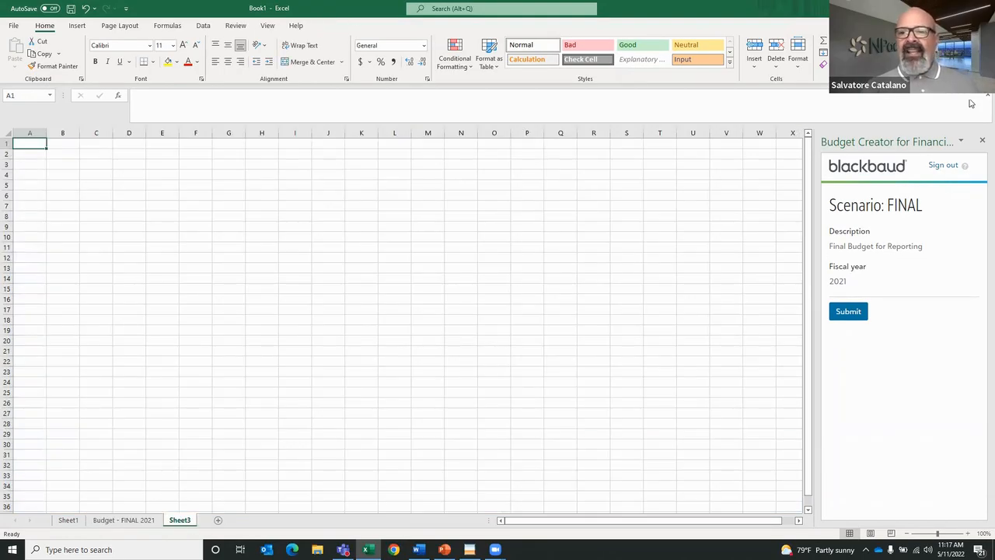
left_click(981, 143)
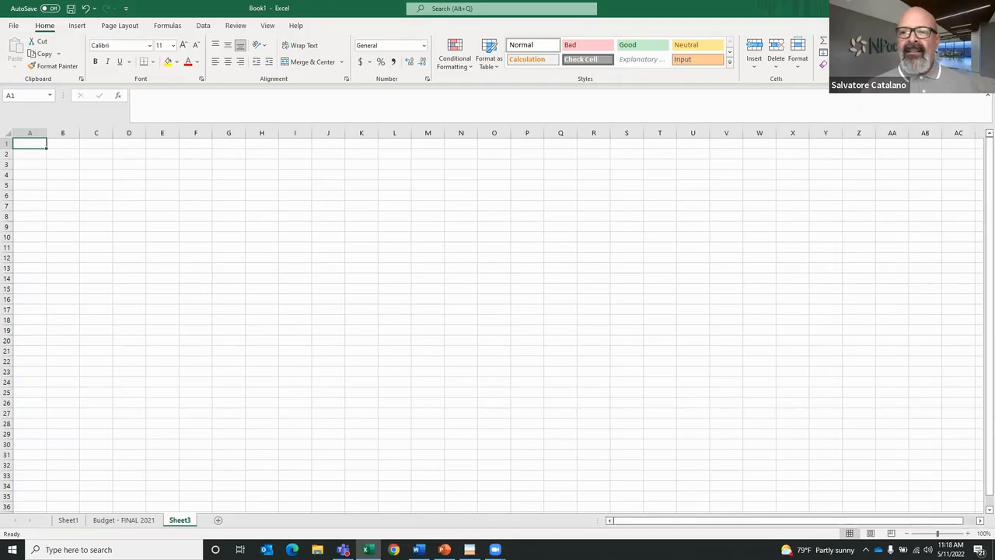
left_click(960, 53)
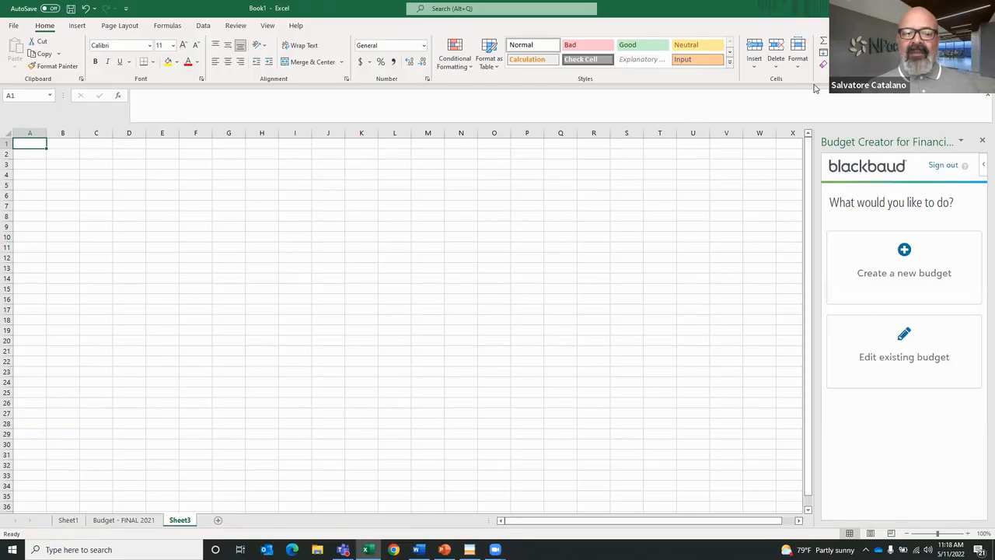
left_click(126, 521)
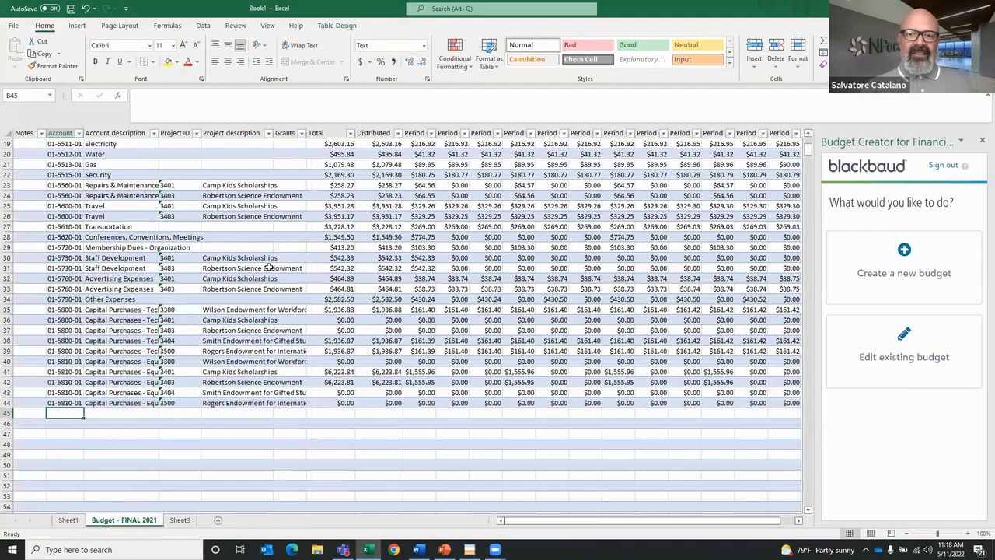
left_click(181, 520)
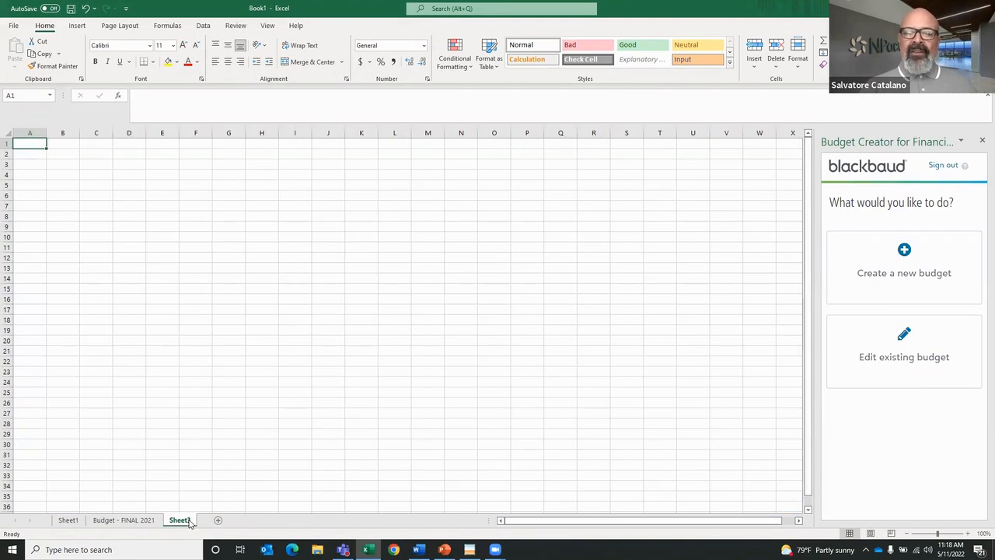
Step: Load the existing budget for fiscal year 2022 with scenario ID FINAL for editing
left_click(883, 357)
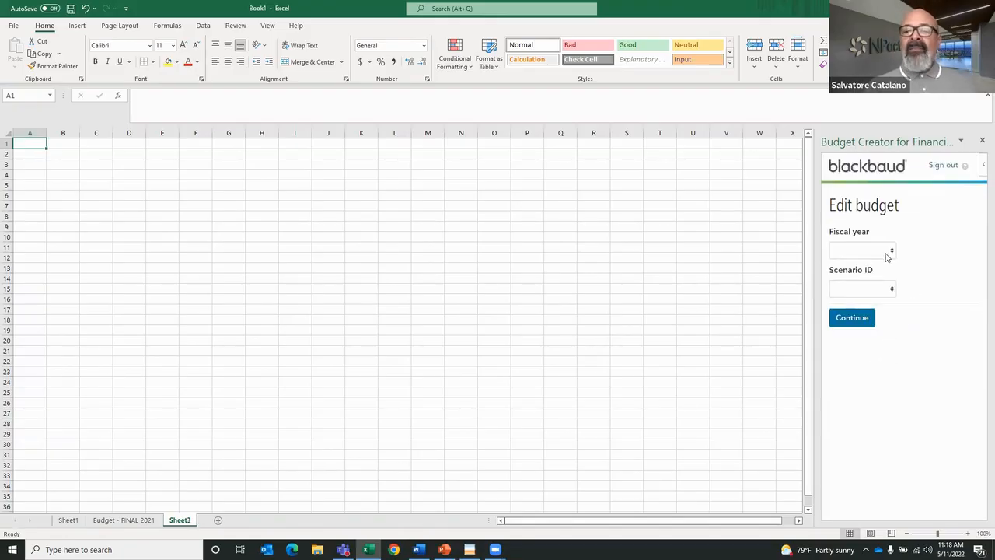
left_click(886, 250)
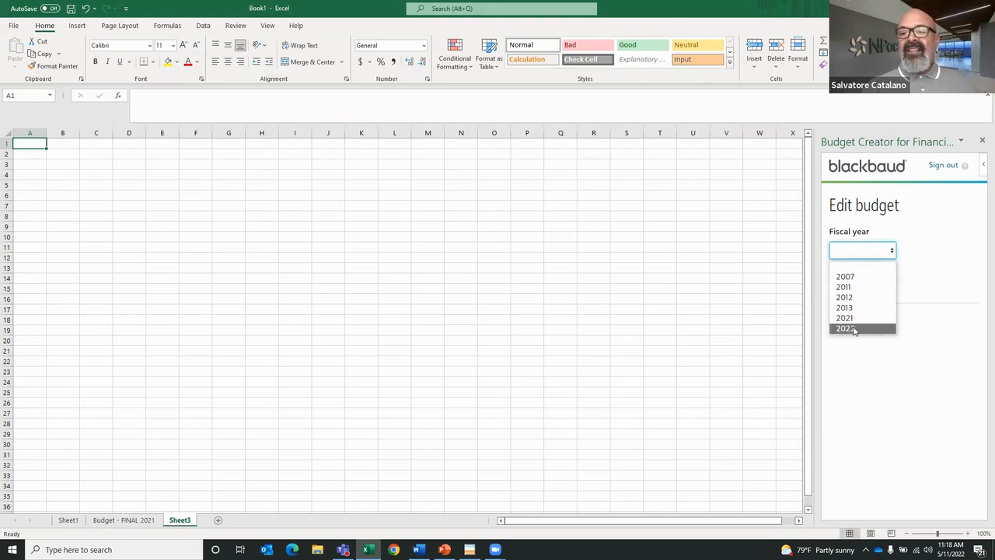
left_click(853, 328)
left_click(890, 289)
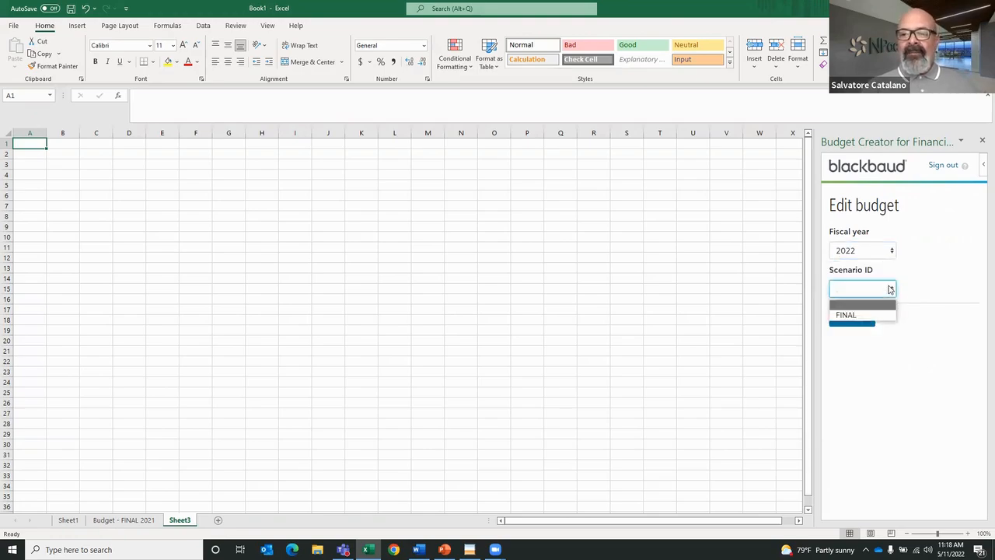
left_click(846, 314)
left_click(854, 336)
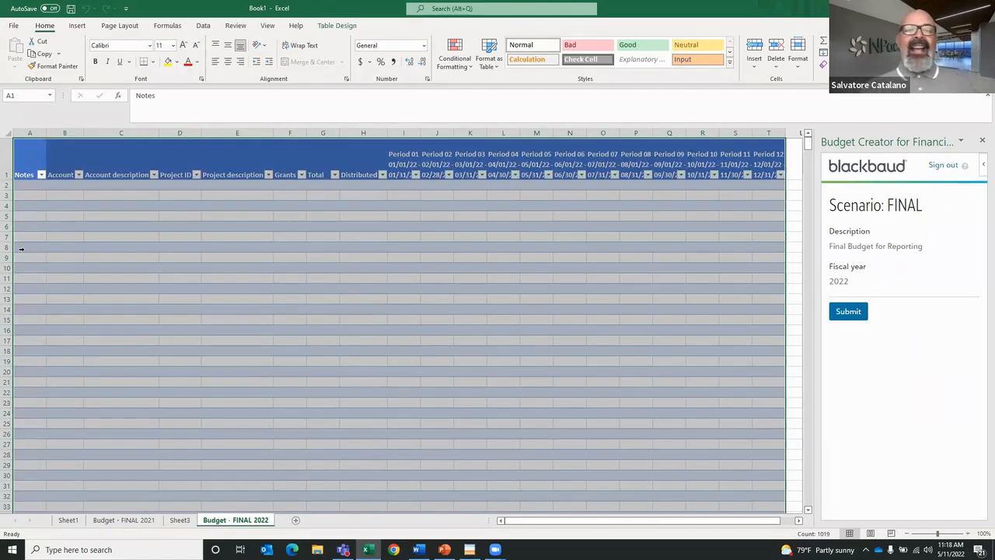
left_click(196, 227)
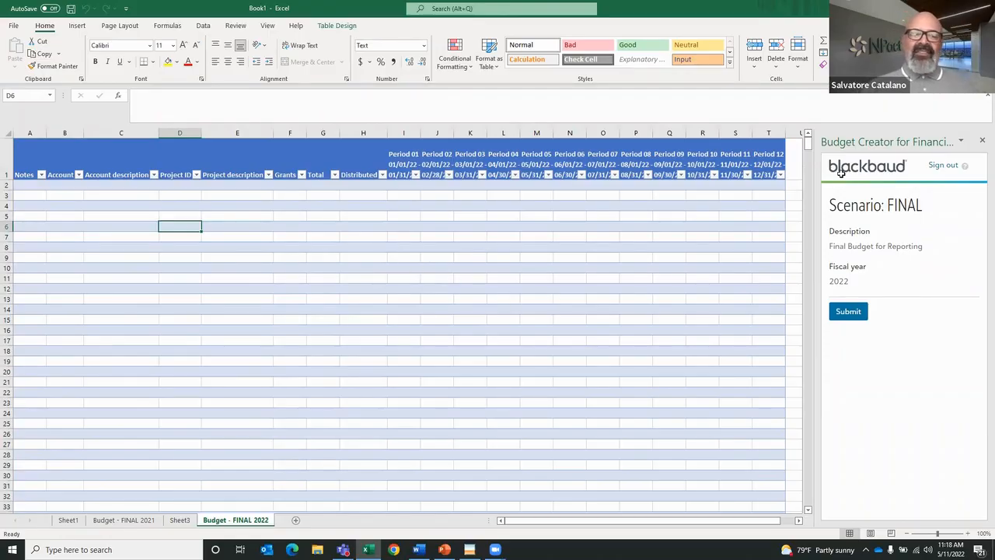
Step: Copy rows 2 through 16 of the Budget - FINAL 2021 sheet and paste them from cell A2 of Budget - FINAL 2022
left_click(126, 519)
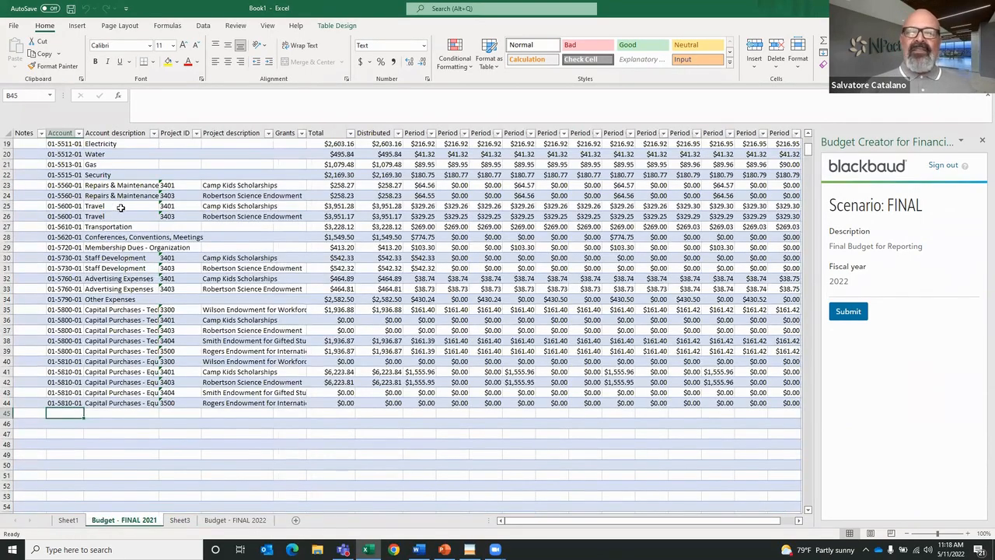
scroll(14, 192, "up", 6)
left_click_drag(8, 185, 16, 331)
right_click(76, 293)
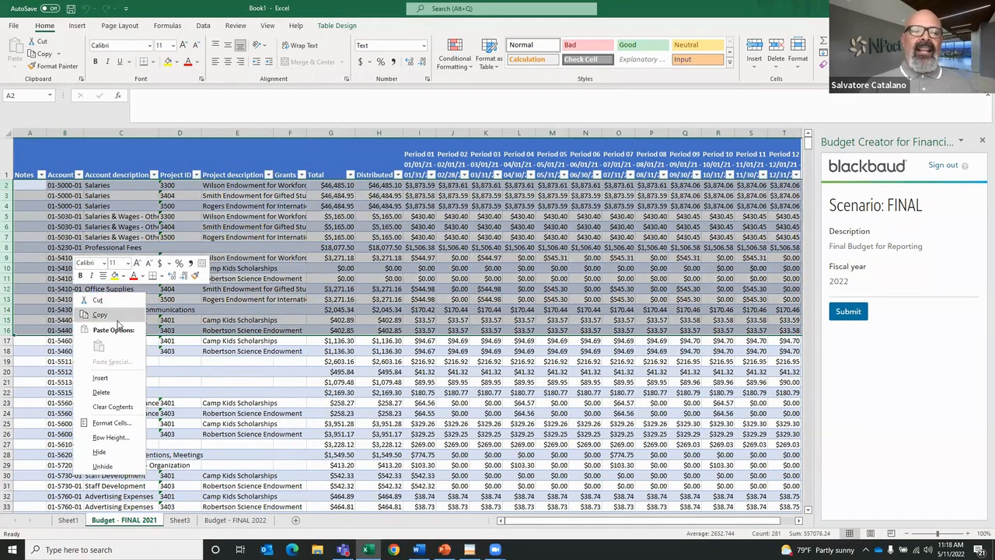
left_click(99, 314)
left_click(236, 519)
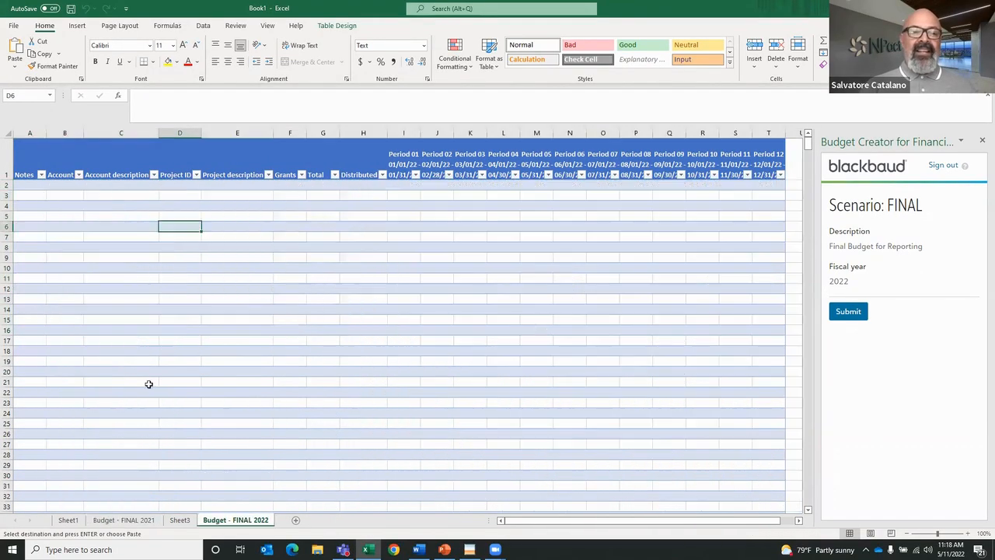
right_click(25, 185)
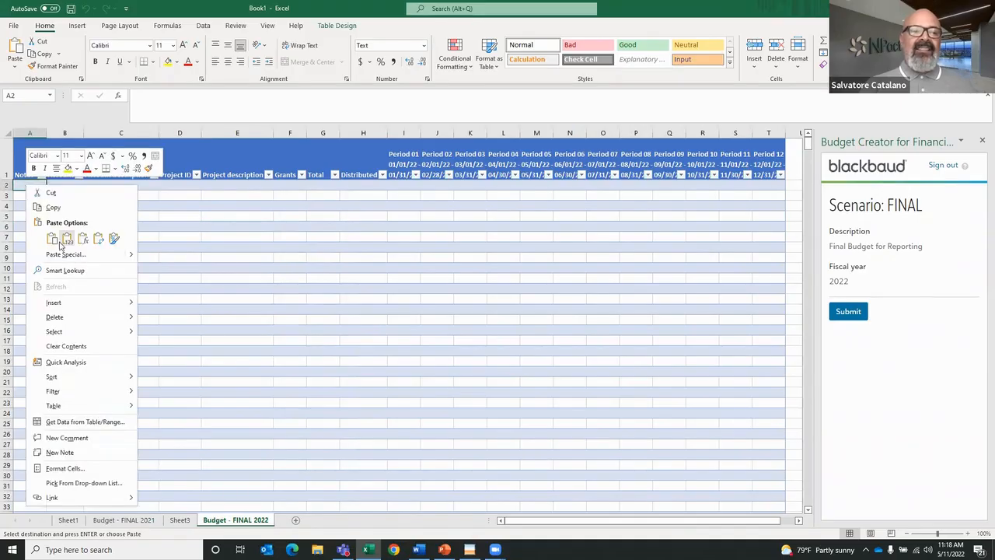
left_click(51, 238)
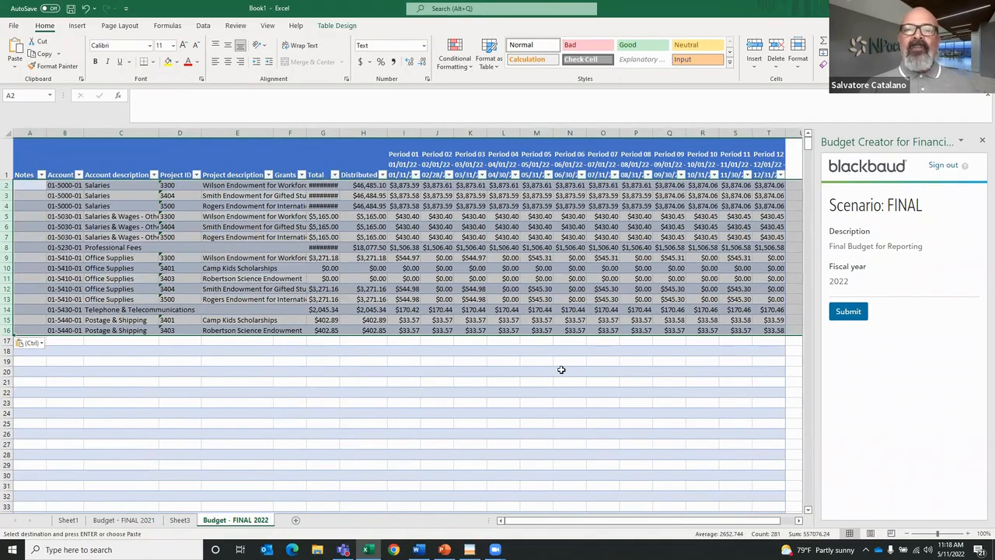
Step: Switch to The Education Edge and select the FINAL budget for fiscal year 2021 in the budget records
left_click(888, 300)
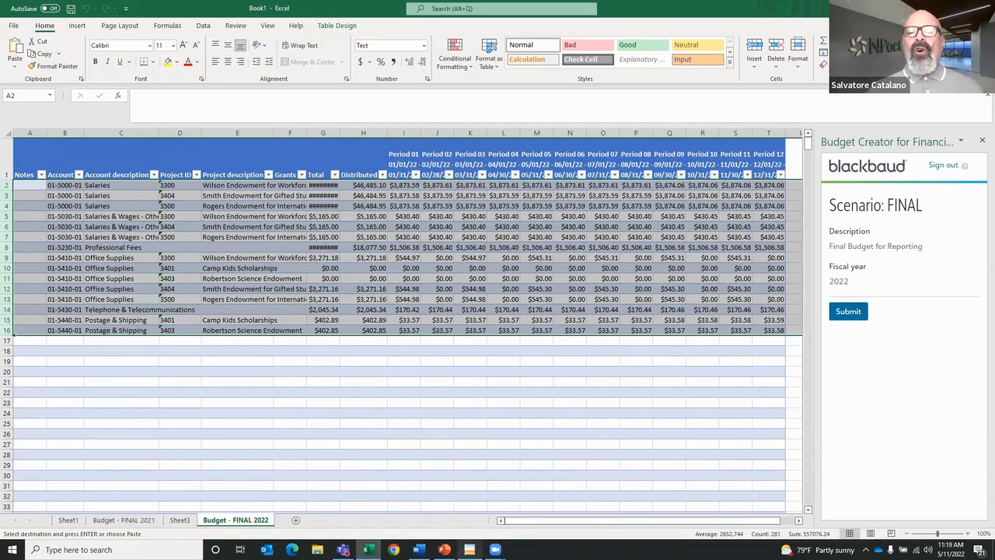
left_click(469, 550)
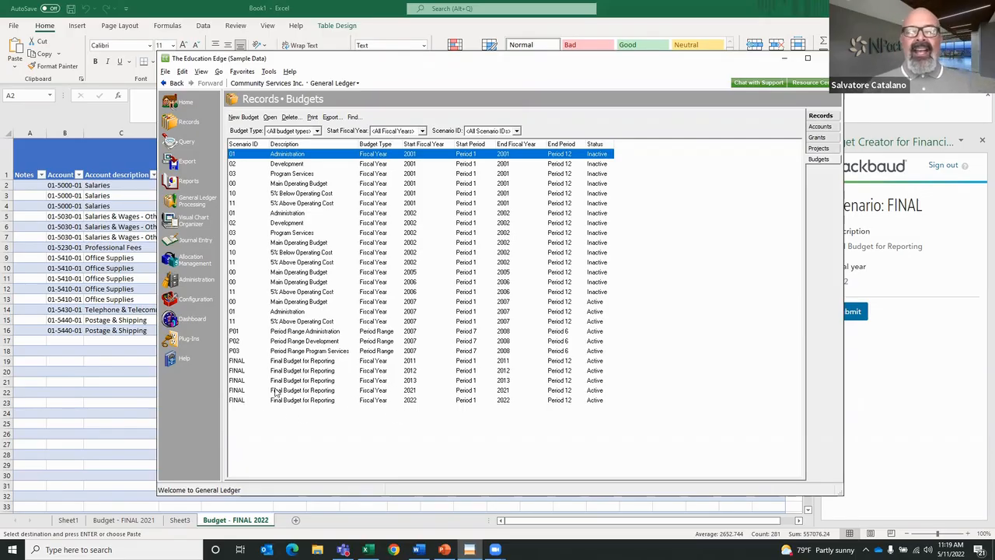
left_click(236, 391)
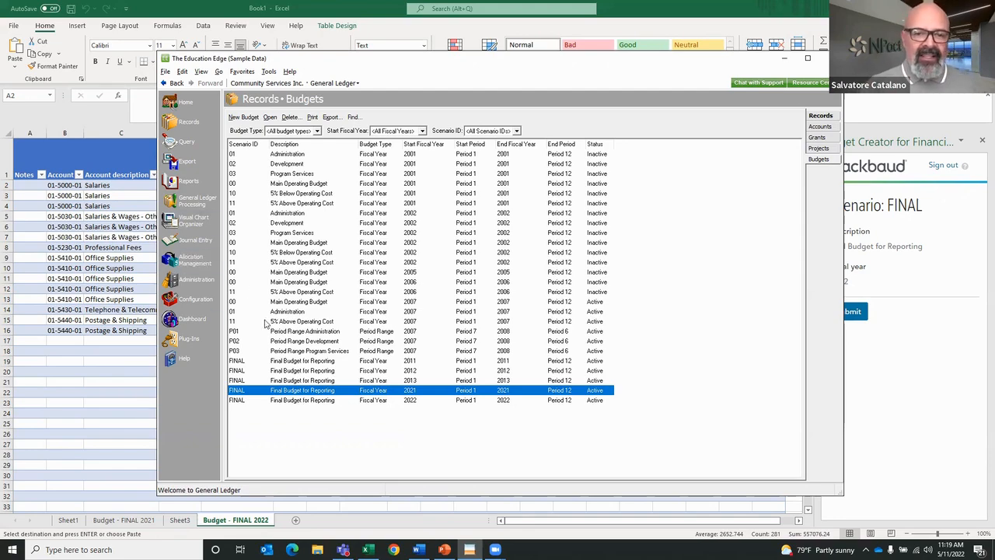
Step: Check the FY 2022 period setup in the fiscal year configuration and close the record
left_click(196, 299)
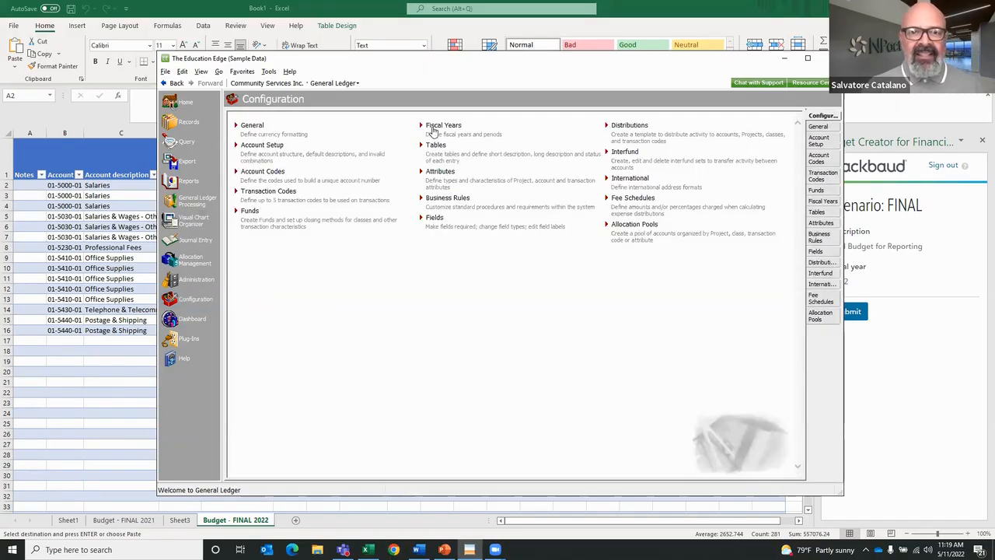
left_click(435, 128)
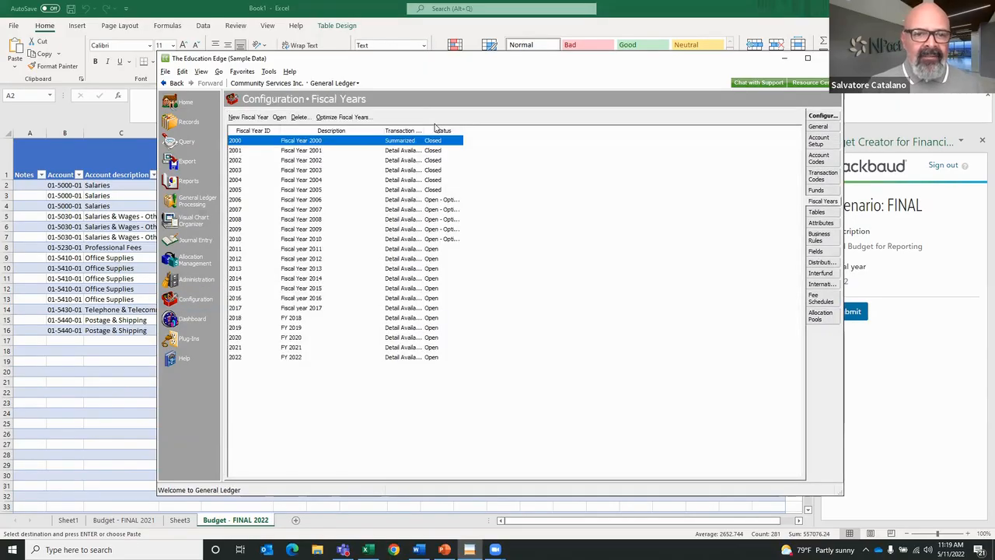
left_click(310, 357)
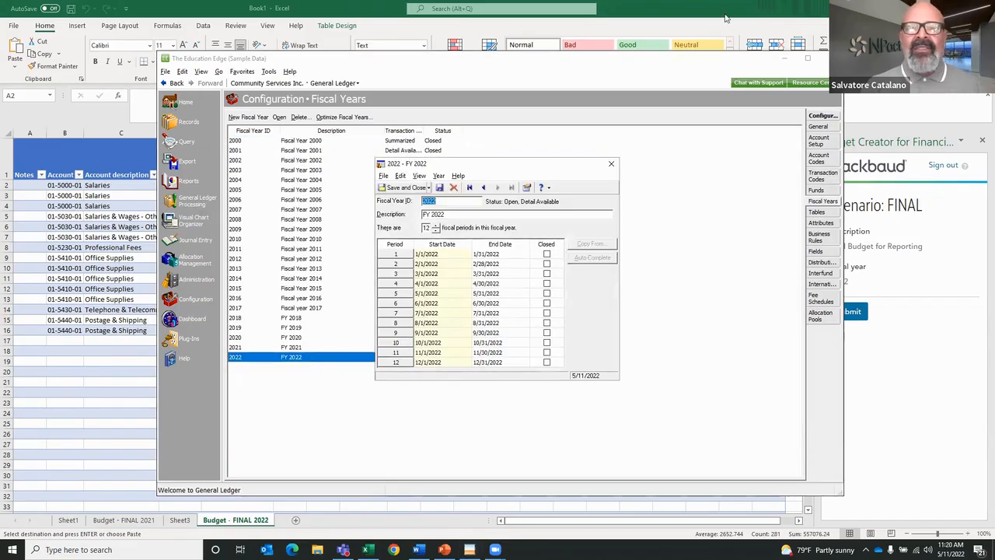
left_click(611, 164)
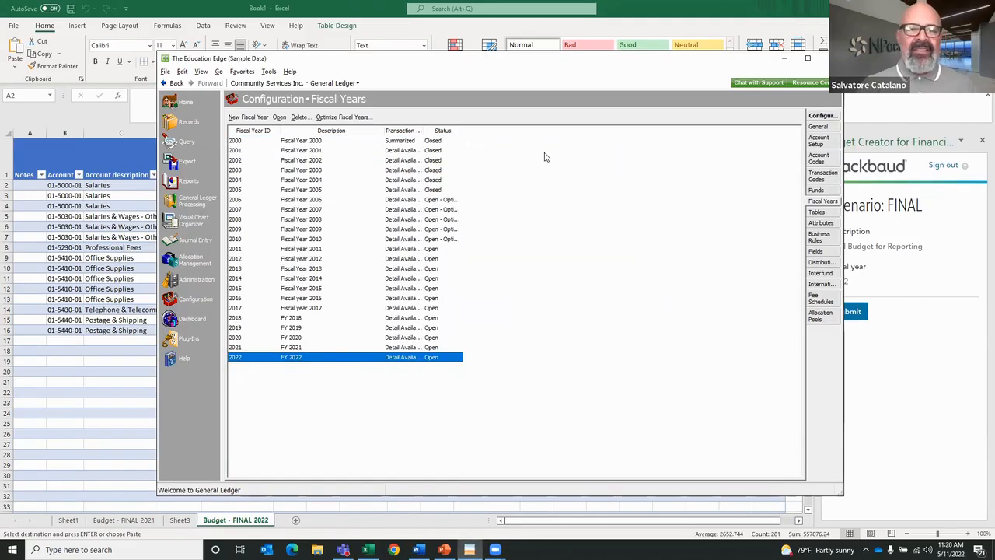
Step: Return to the budget records and open the FINAL budget for fiscal year 2021
left_click(189, 123)
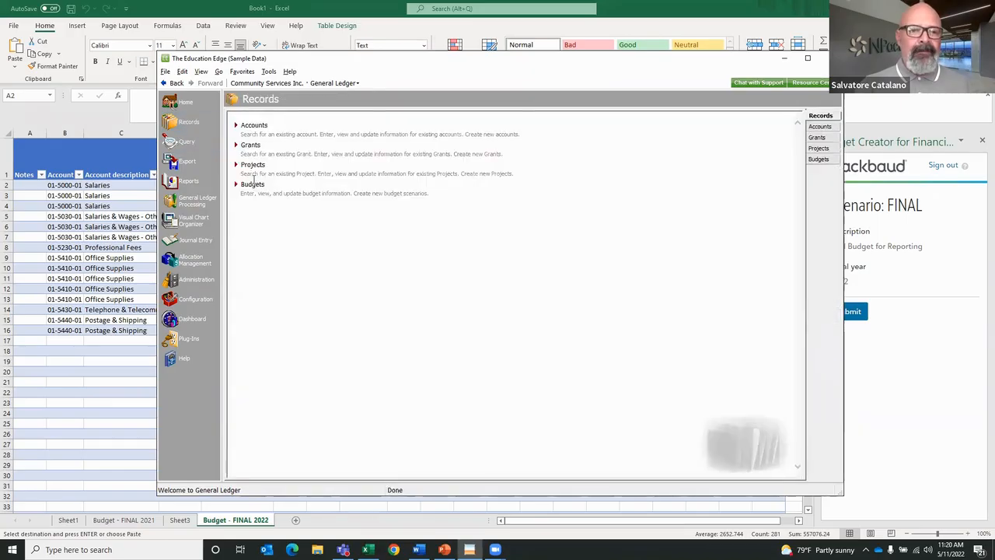
left_click(252, 186)
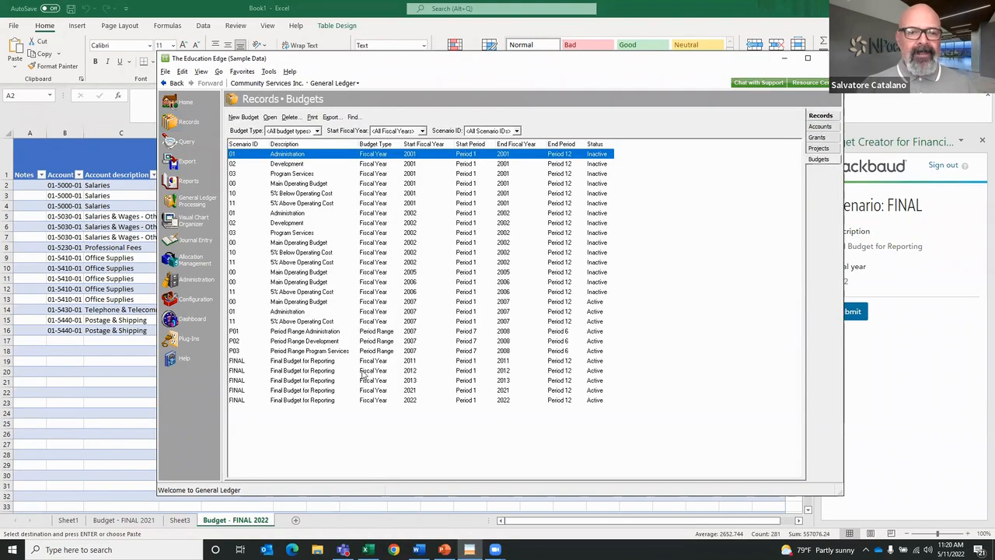
left_click(299, 391)
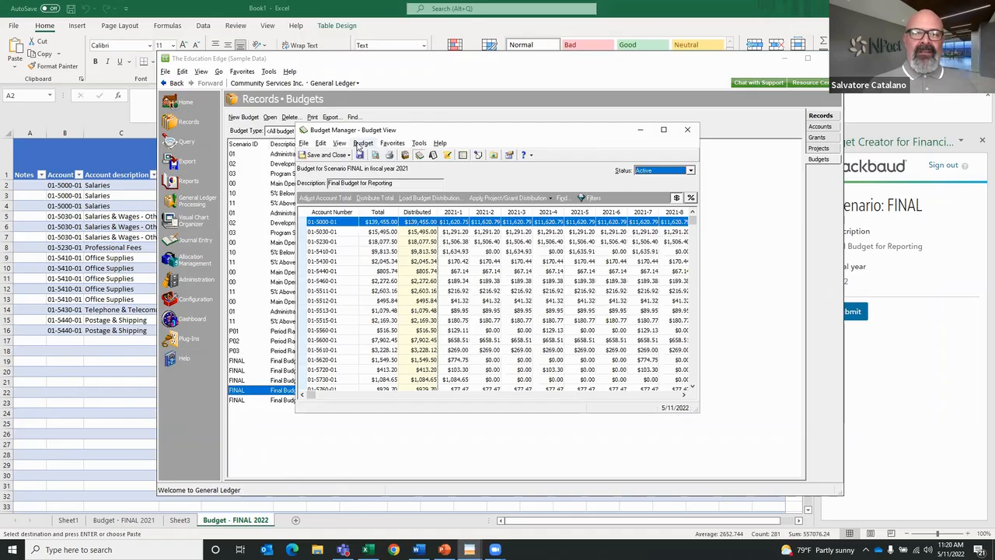
Step: Start the Copy/Forecast budget tool and keep all budget filters set to All
left_click(362, 143)
left_click(375, 156)
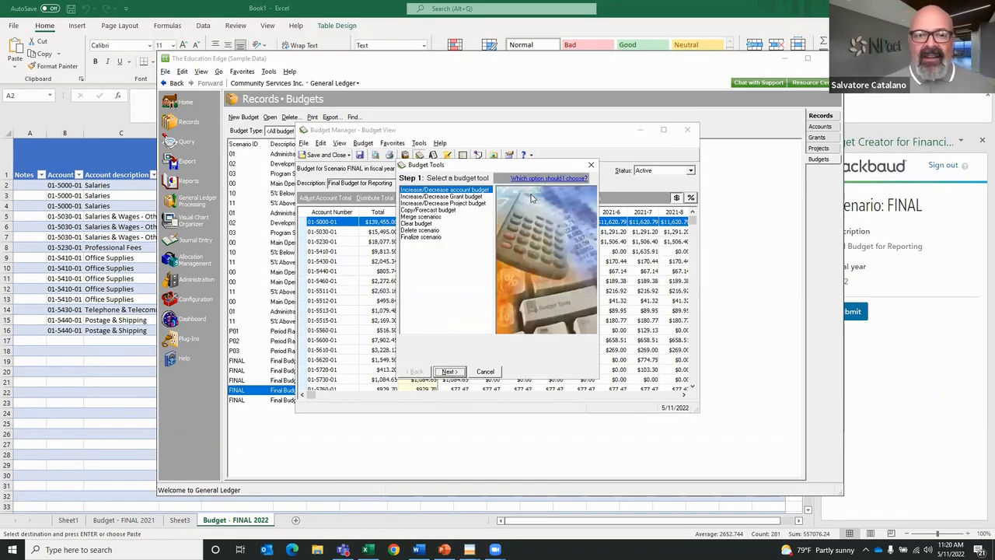
left_click(416, 210)
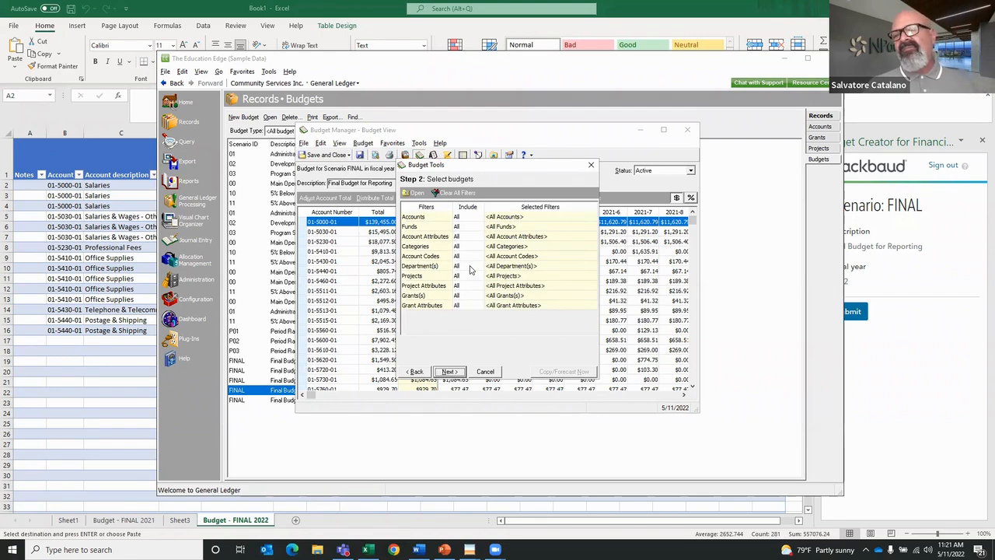
left_click(450, 372)
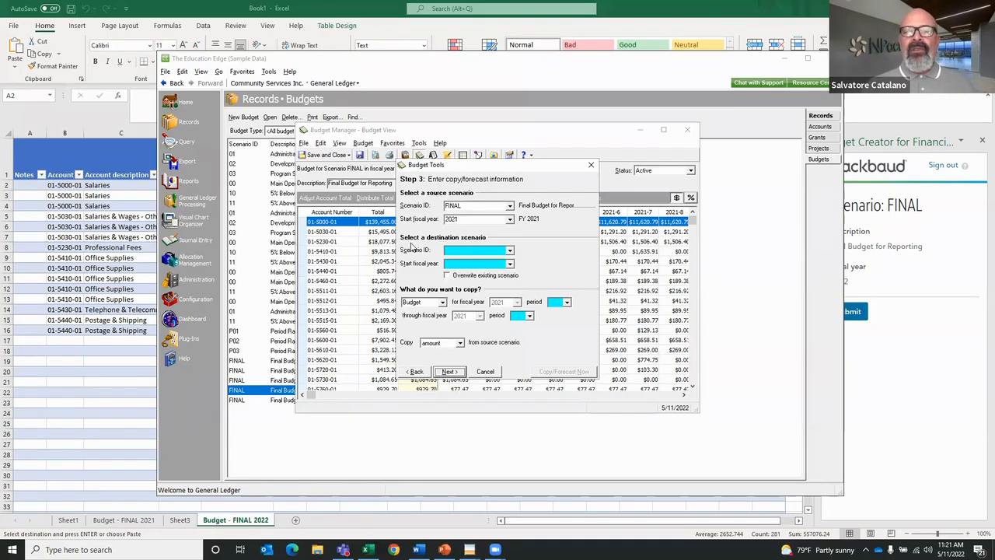
Step: Set the destination scenario ID of the budget copy to FINAL
left_click(553, 46)
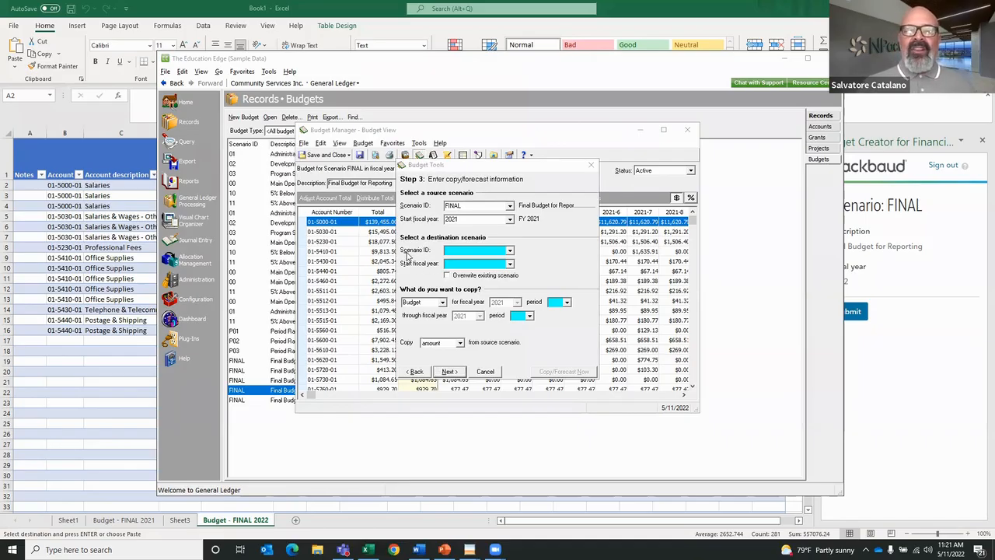
left_click(509, 251)
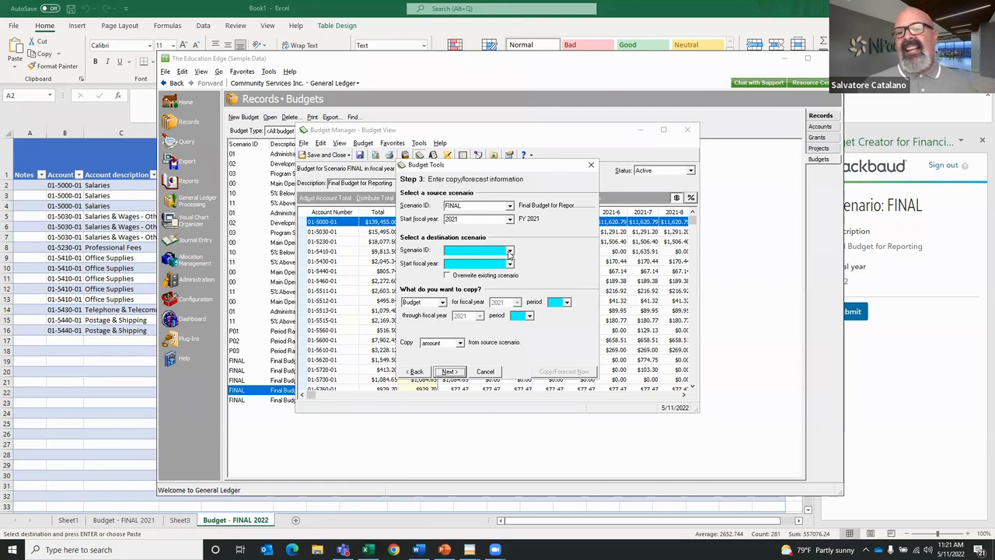
left_click(509, 252)
left_click(464, 264)
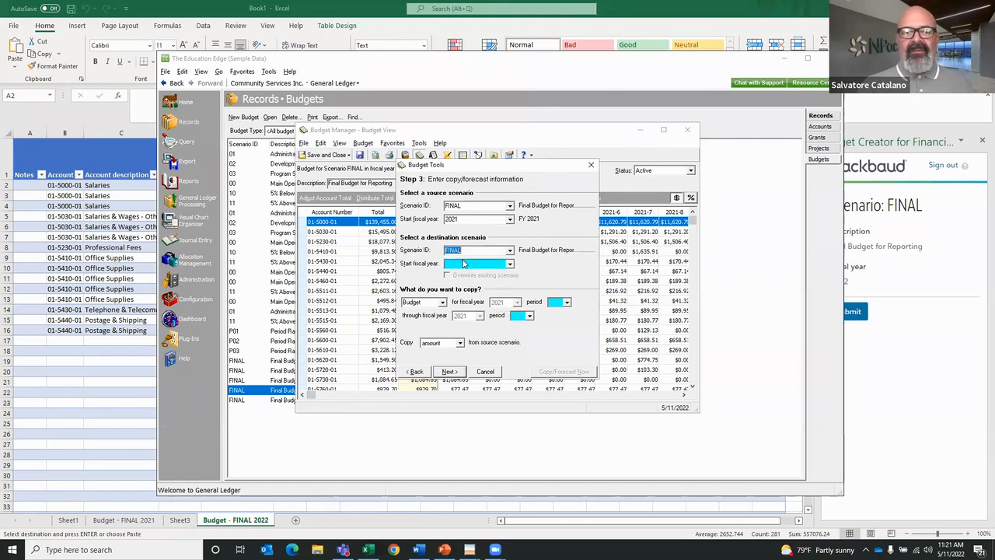
Step: Set the destination scenario's start fiscal year to 2022
left_click(510, 265)
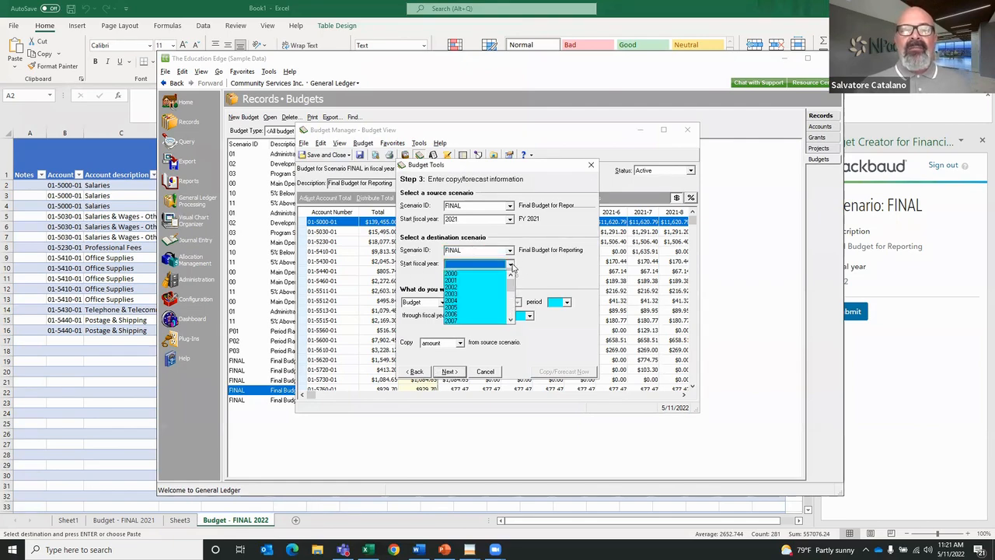
scroll(496, 287, "down", 5)
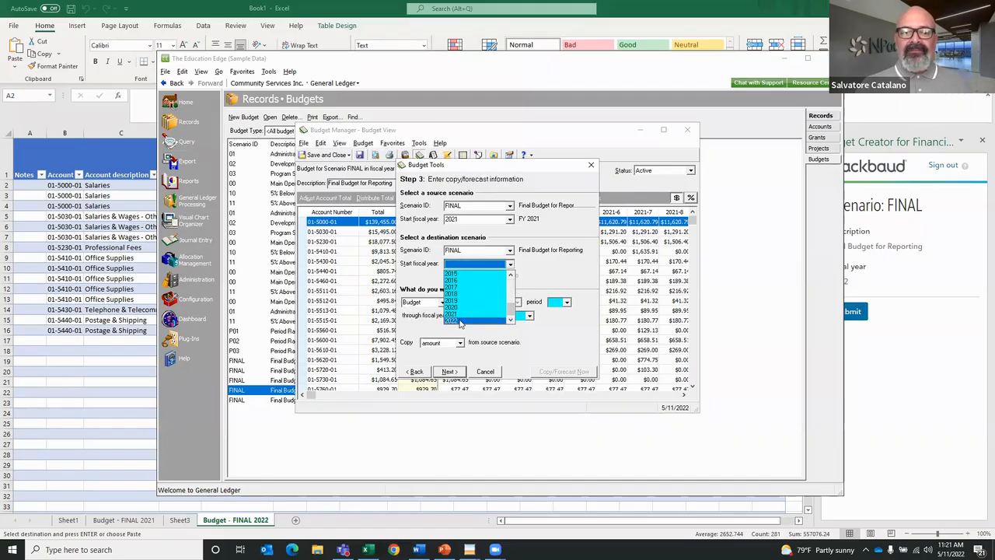
left_click(460, 321)
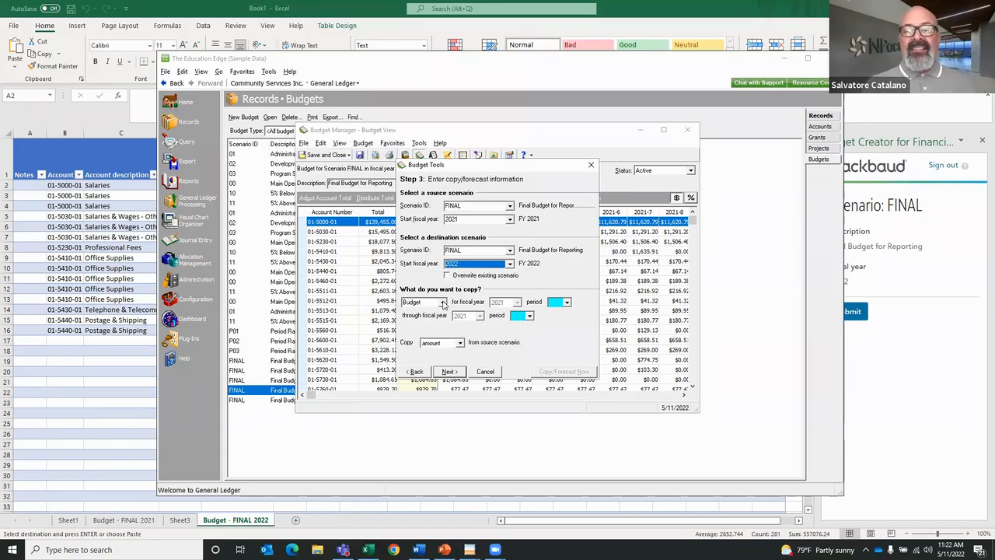
Step: Choose to copy Actuals for fiscal year 2021 from period 1 through period 5
left_click(442, 303)
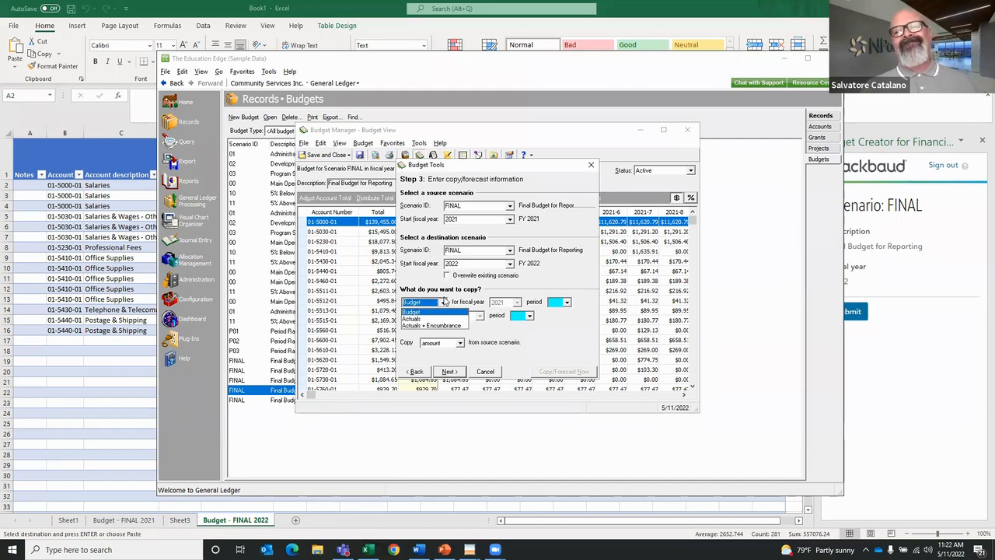
left_click(411, 319)
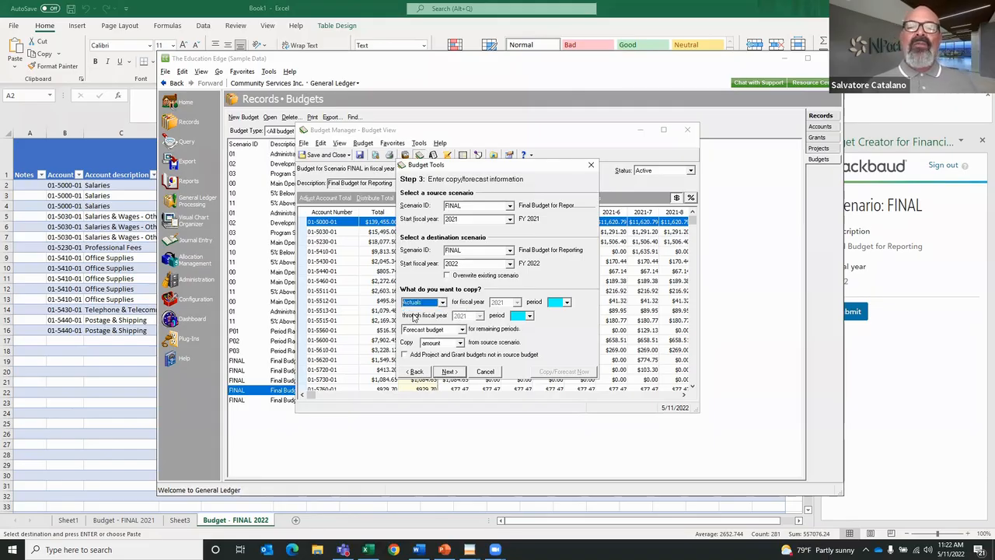
left_click(566, 302)
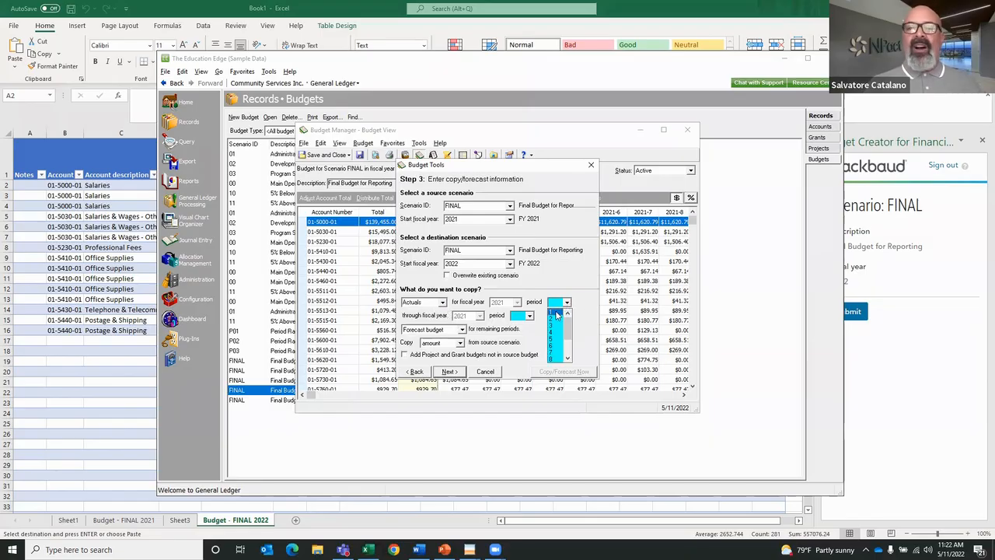
left_click(556, 314)
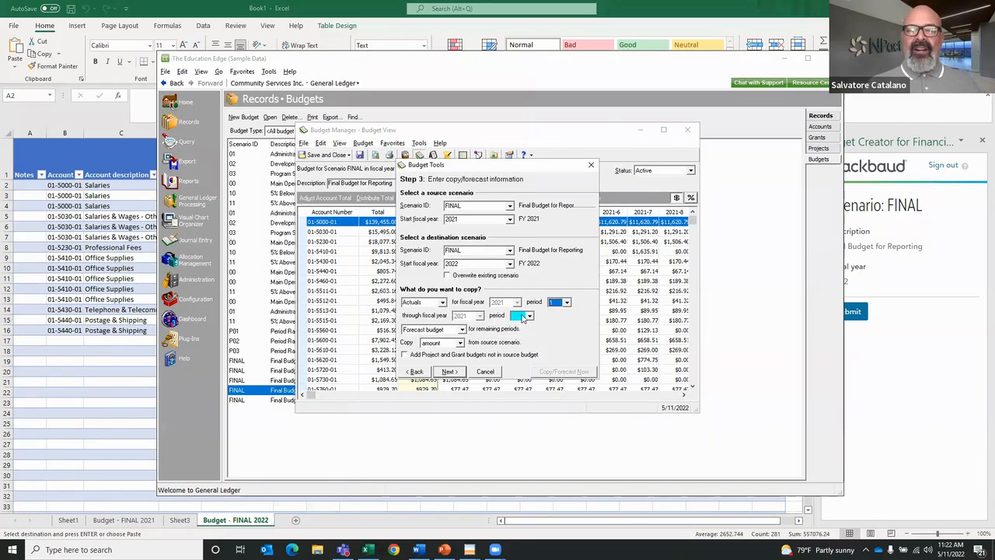
left_click(528, 315)
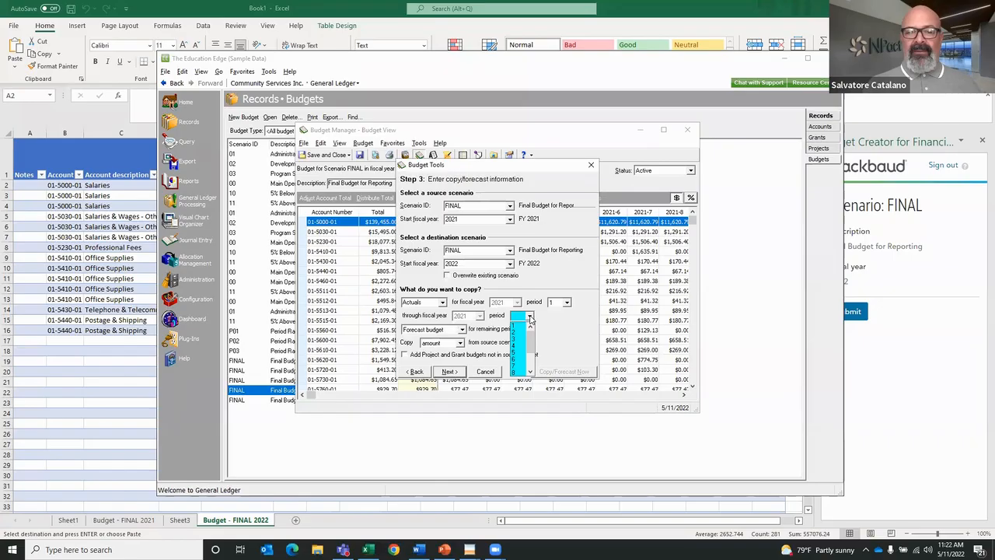
left_click(516, 357)
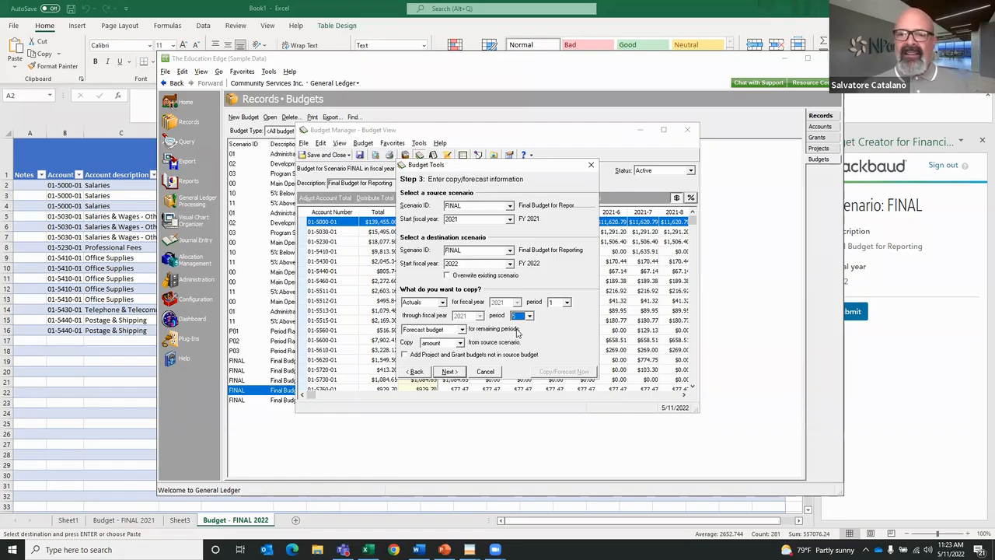
Step: Run the copy/forecast with the chosen settings and close the processing summary
left_click(446, 372)
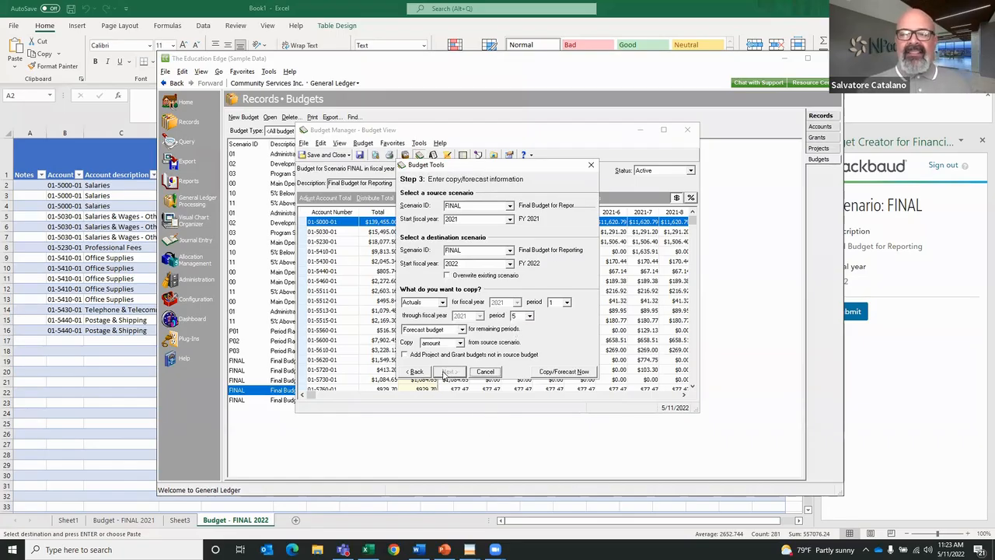
left_click(564, 371)
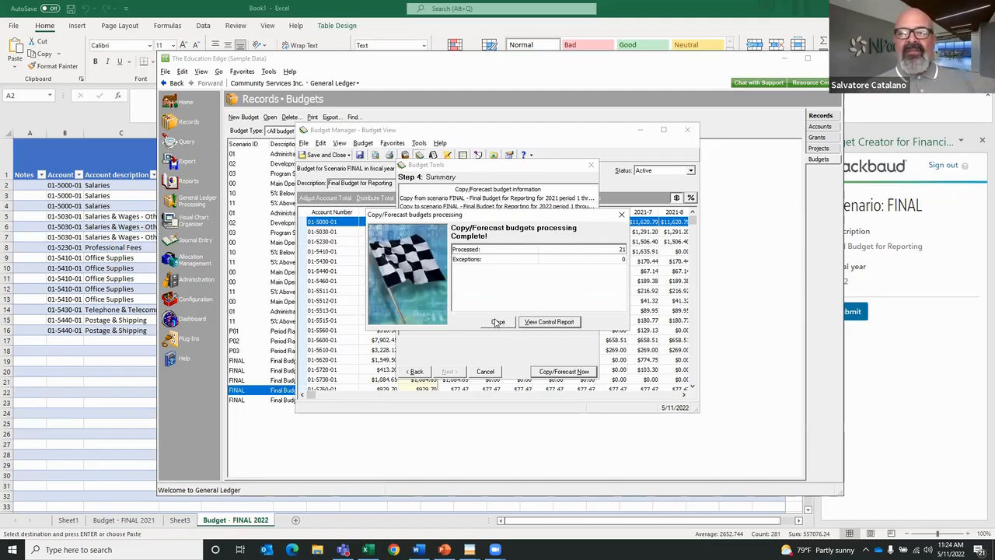
left_click(499, 321)
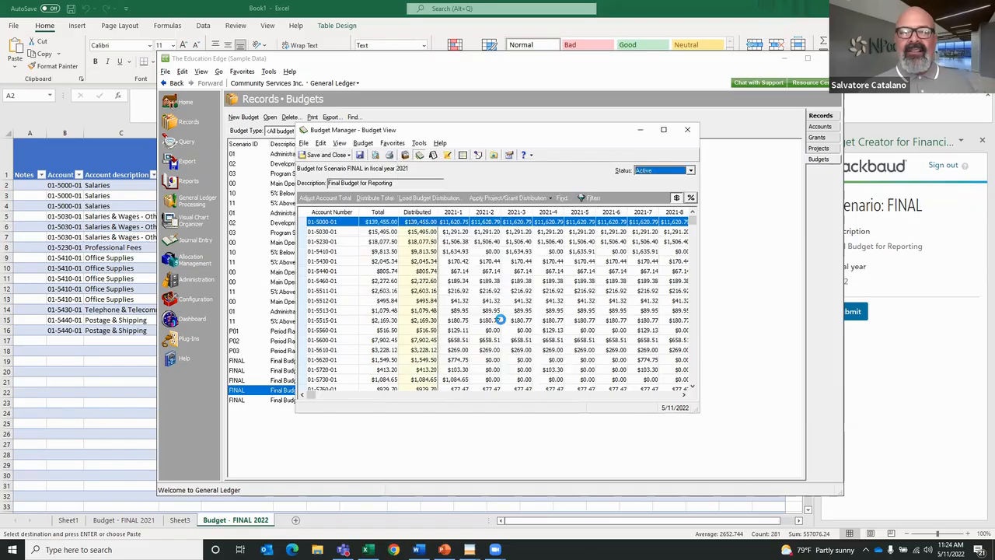
Step: Close the 2021 budget, then check the amounts in the FINAL 2022 budget and close it
left_click(688, 130)
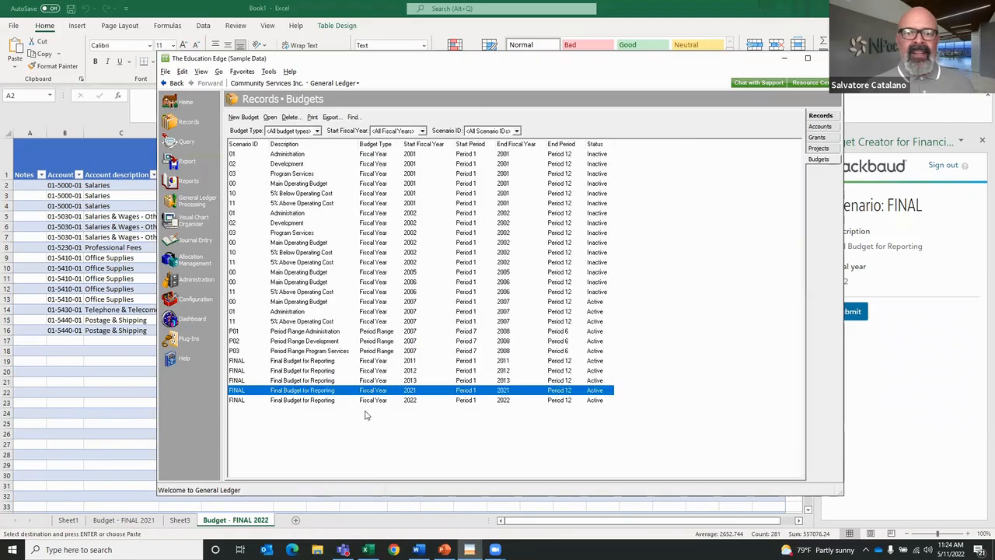
double_click(307, 403)
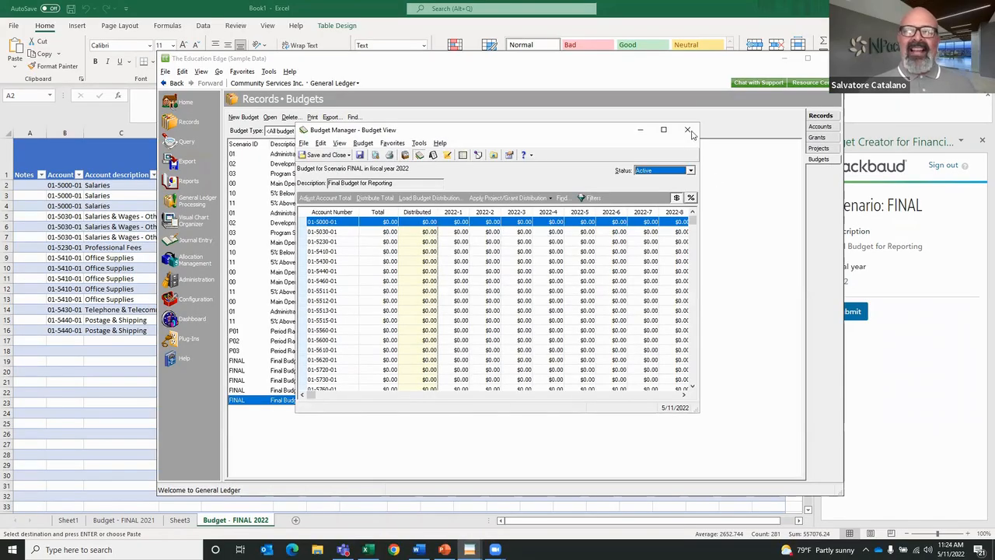
left_click(688, 131)
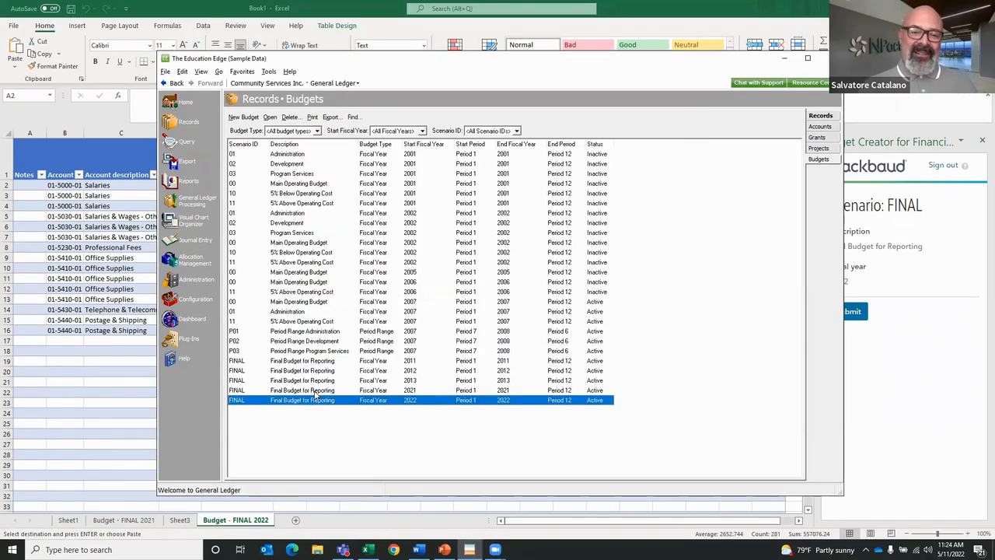
Step: Open the FINAL 2021 budget again and widen its window to show more period columns
double_click(316, 391)
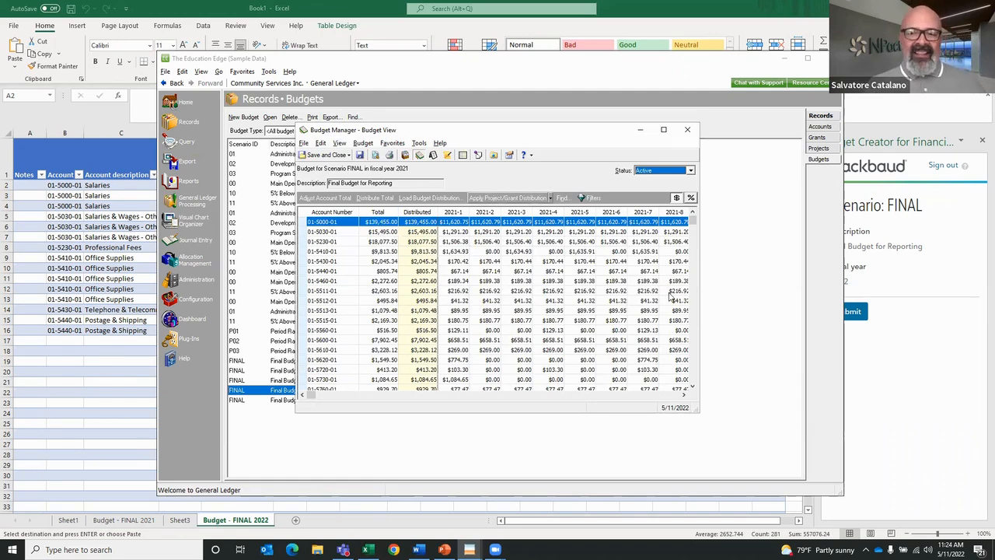
left_click_drag(704, 313, 805, 313)
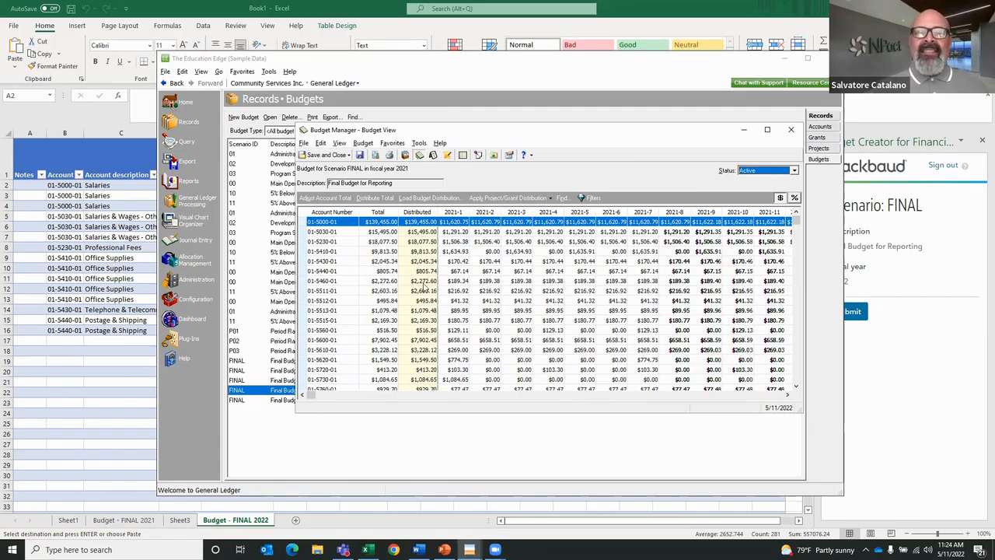
scroll(379, 269, "down", 1)
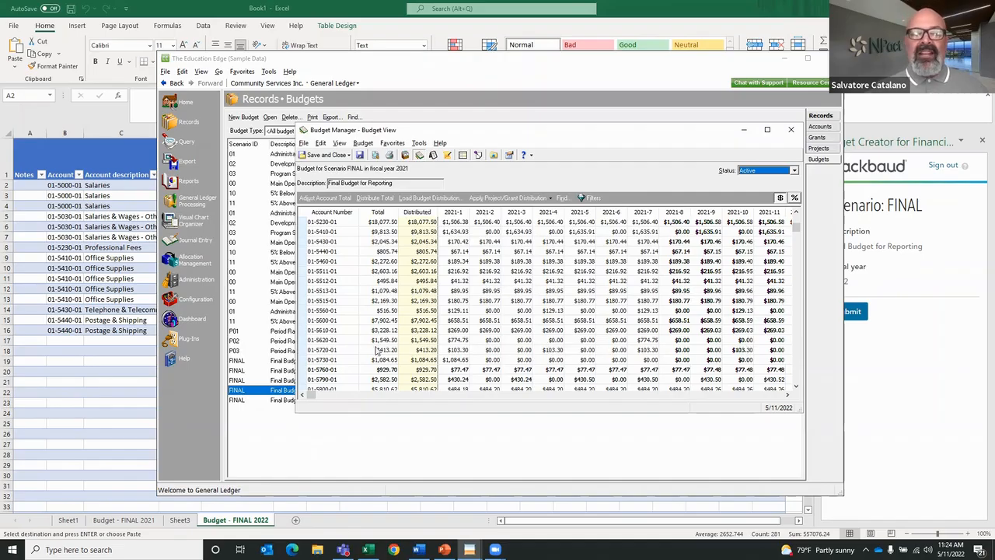
Step: Show the account descriptions in the budget grid and widen the Description column to fit the full names
left_click(340, 143)
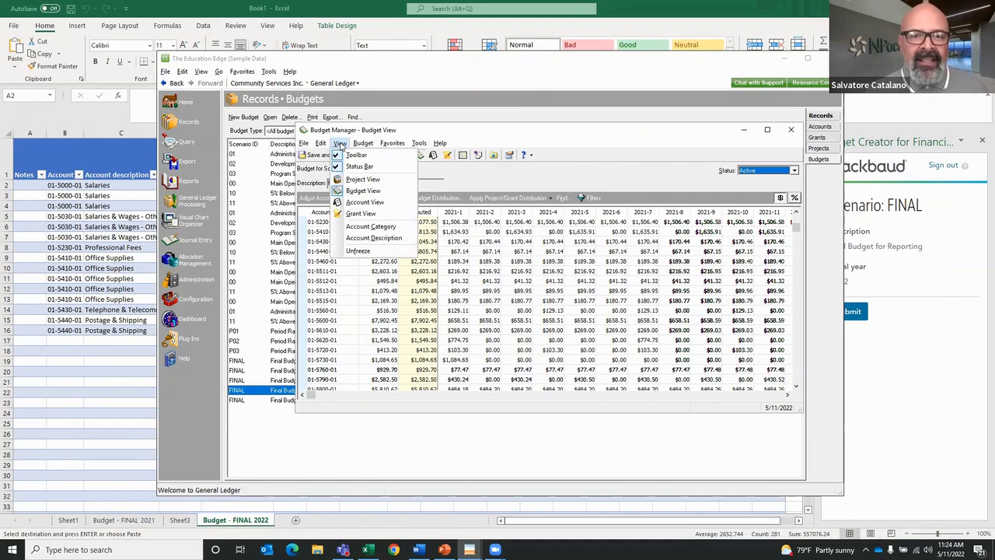
left_click(362, 238)
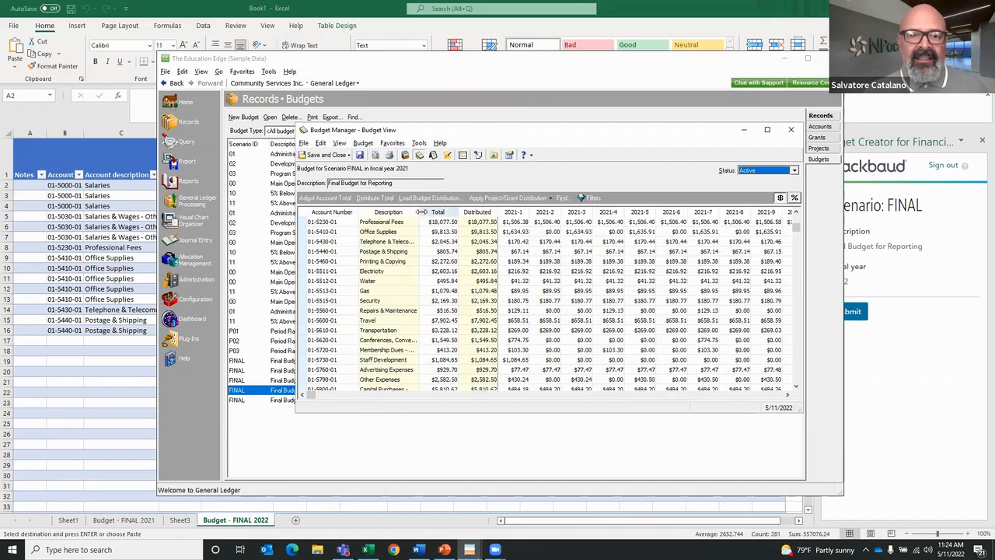
left_click_drag(424, 214, 467, 214)
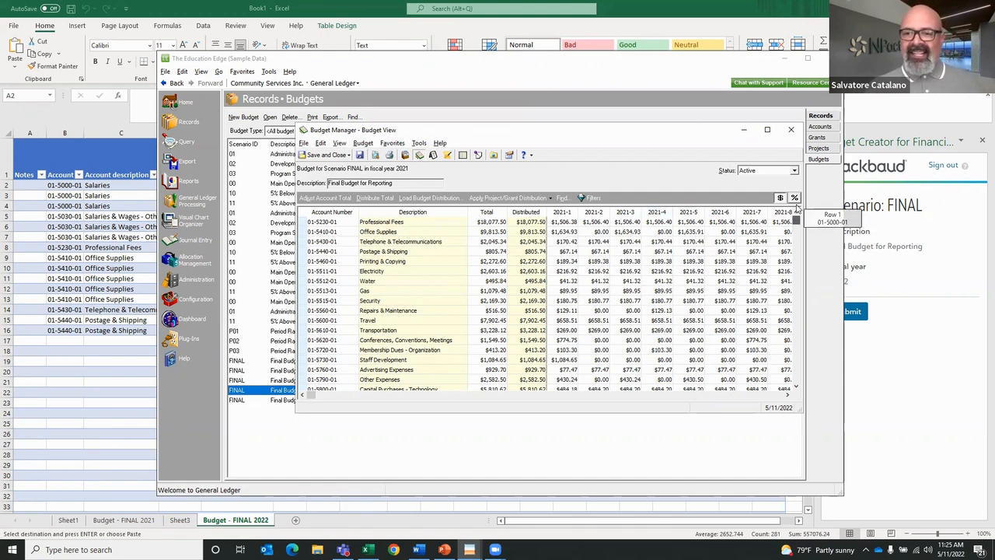
scroll(786, 220, "up", 1)
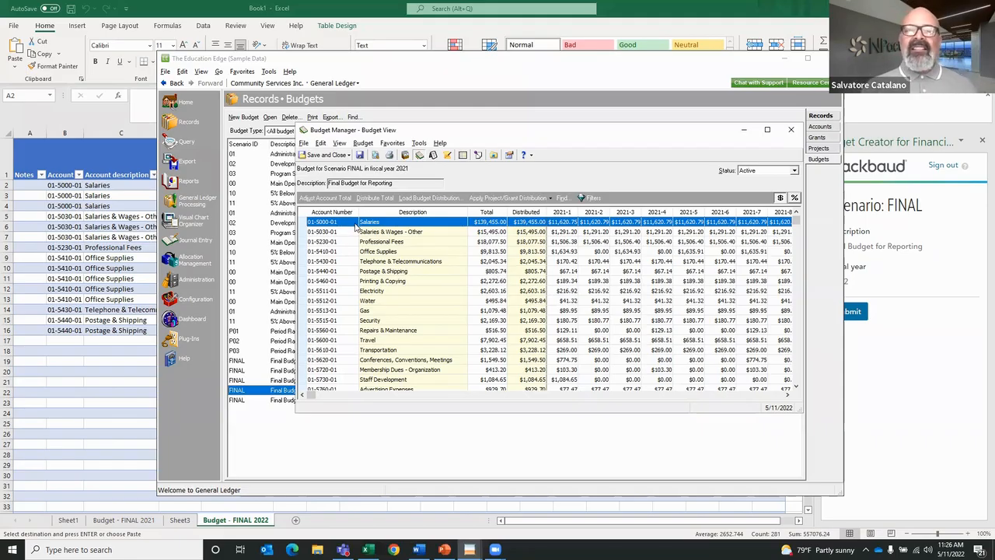
Step: Select the five account rows from Salaries (01-5000-01) through Telephone & Telecommunications (01-5430-01)
left_click(595, 223)
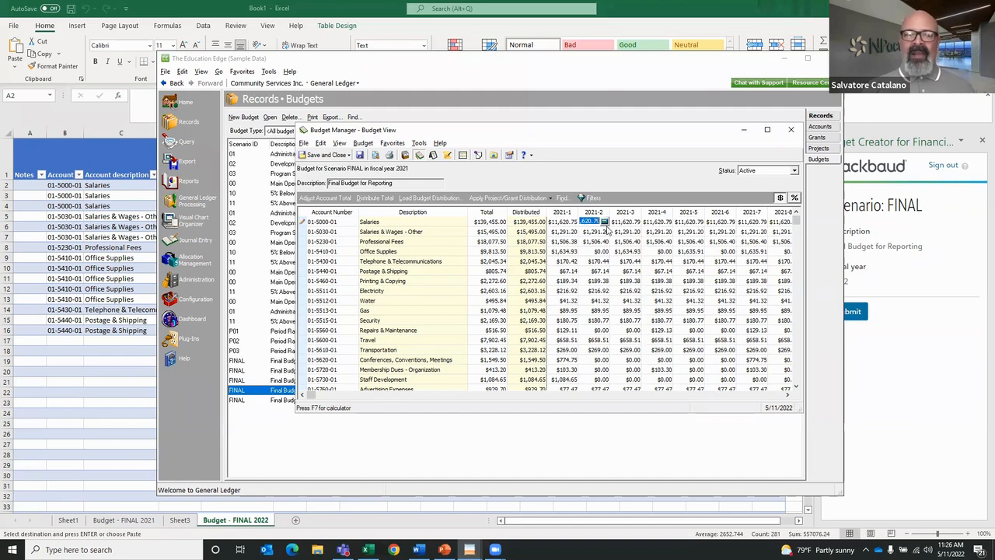
left_click(304, 224)
left_click(303, 231)
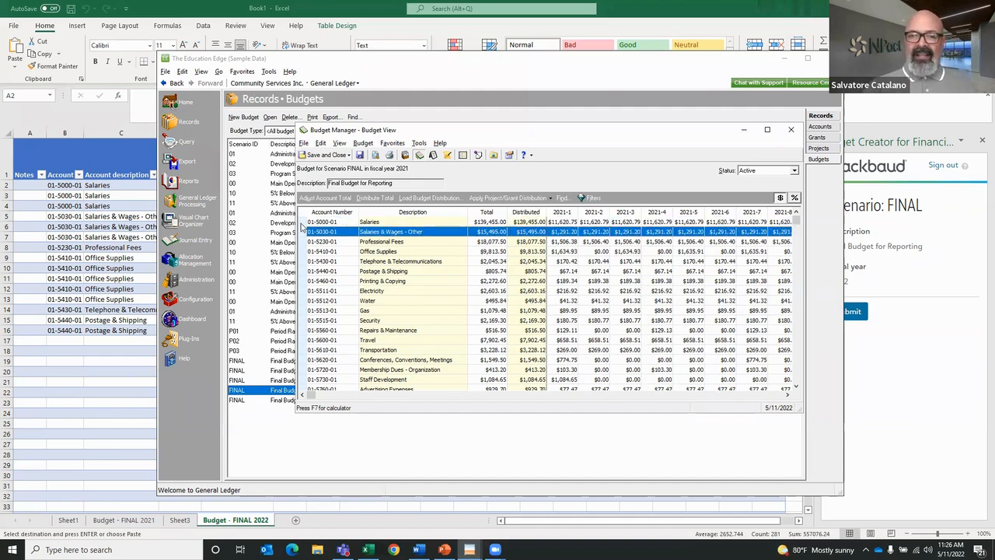
left_click(302, 223)
left_click(303, 232, "ctrl")
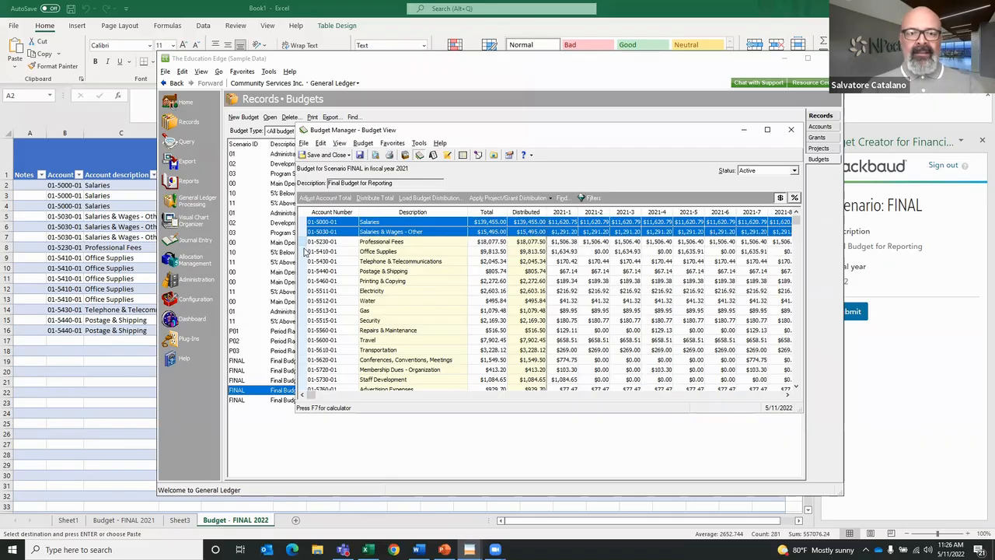
left_click(303, 243, "ctrl")
left_click(304, 251, "ctrl")
left_click(305, 261, "ctrl")
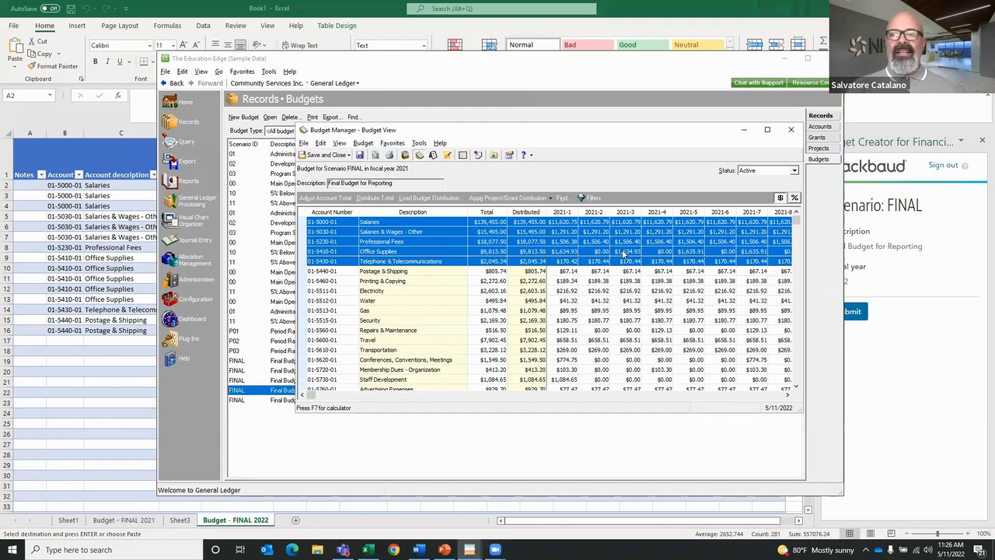
Step: Start loading a budget distribution for the selected accounts and add a new 12-period distribution named "bi monthly 1"
left_click(406, 198)
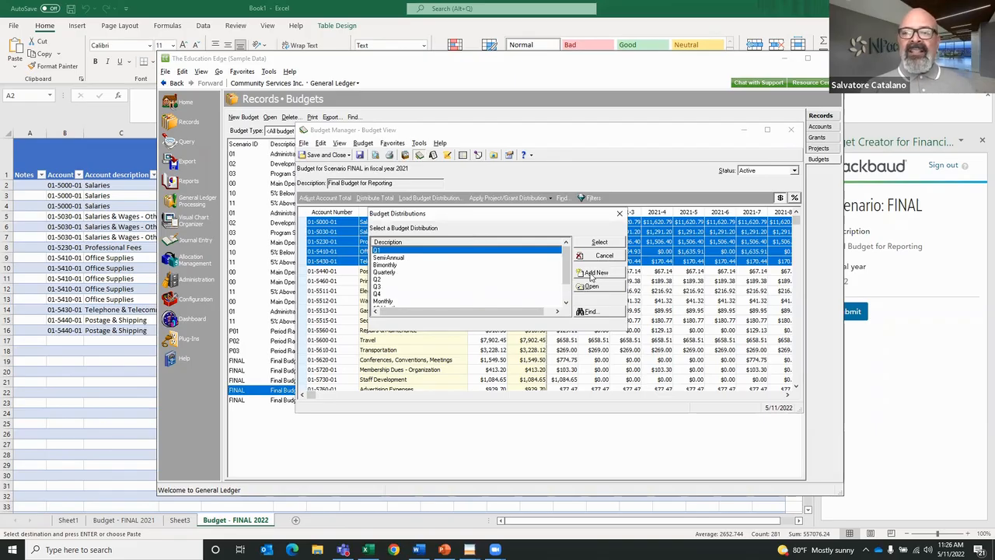
left_click(594, 273)
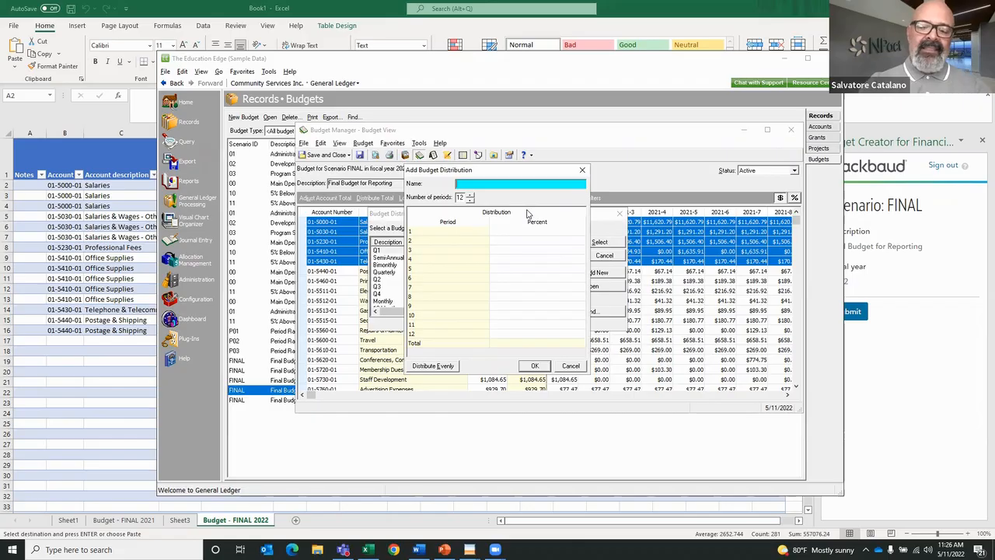
type("N")
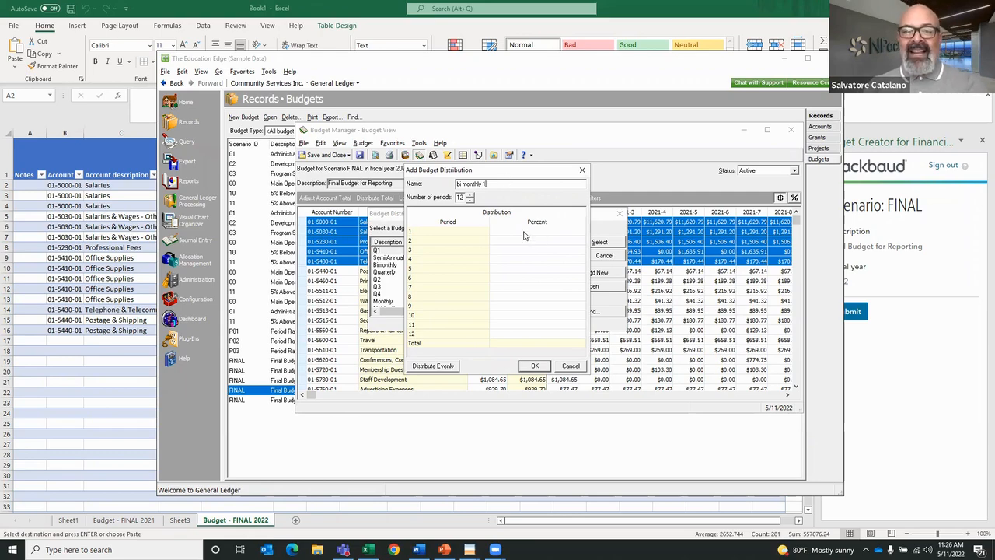
Step: Enter distribution percentages of 12 for period 1 and 45 for period 3
left_click(523, 232)
left_click(525, 231)
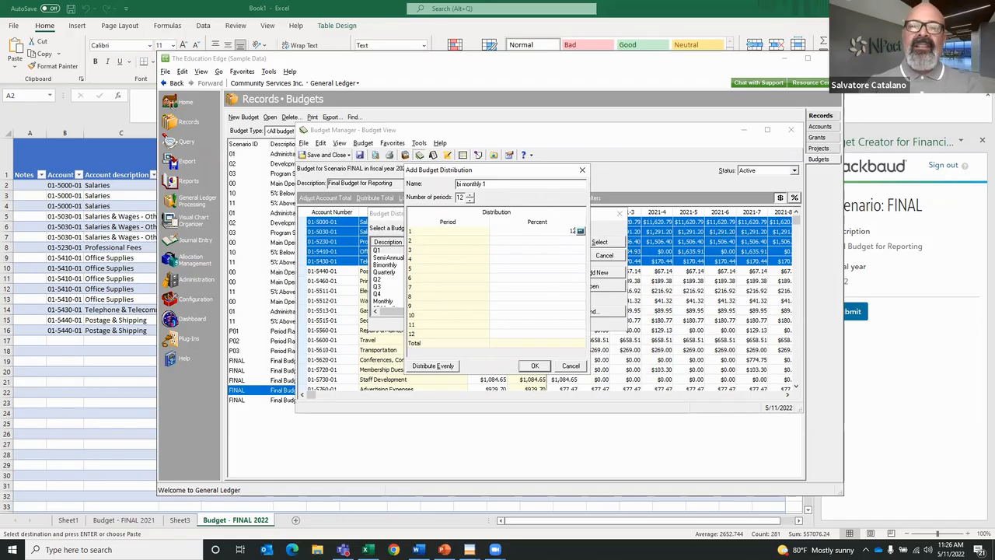
key("Return")
key("Return")
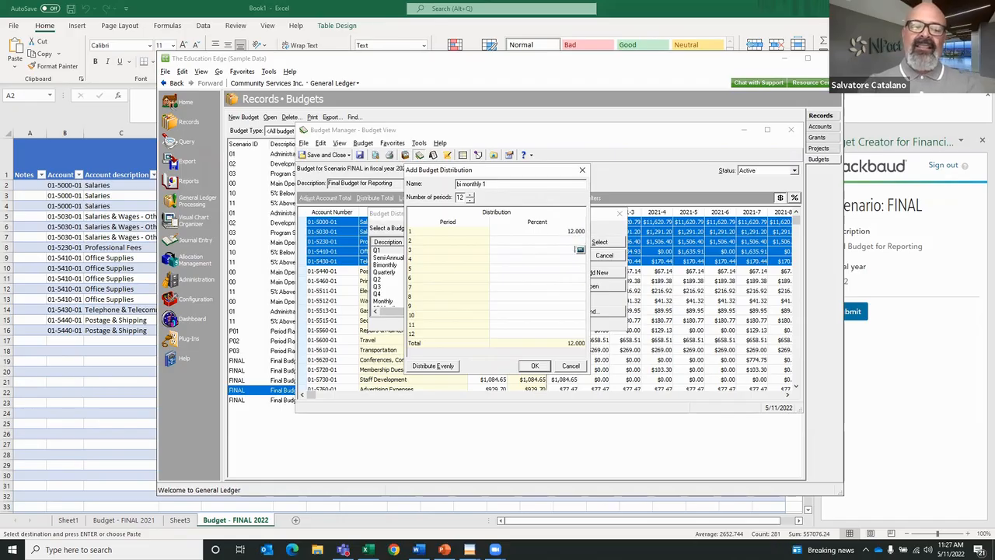
key("Return")
key("Return")
key("Return")
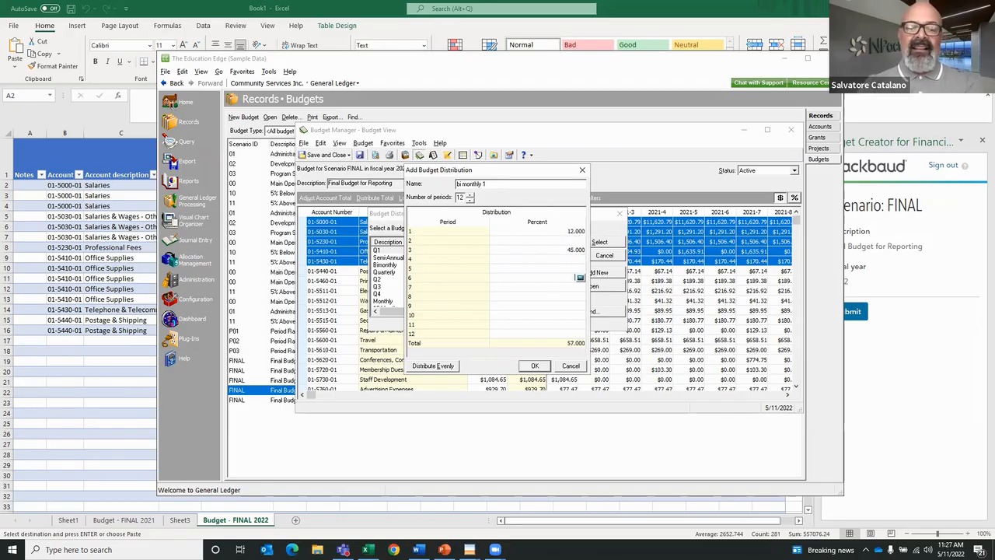
Step: Enter distribution percentages of 33 for period 6 and 10 for period 8, and save the new distribution
type("33")
key("Return")
key("Return")
type("3")
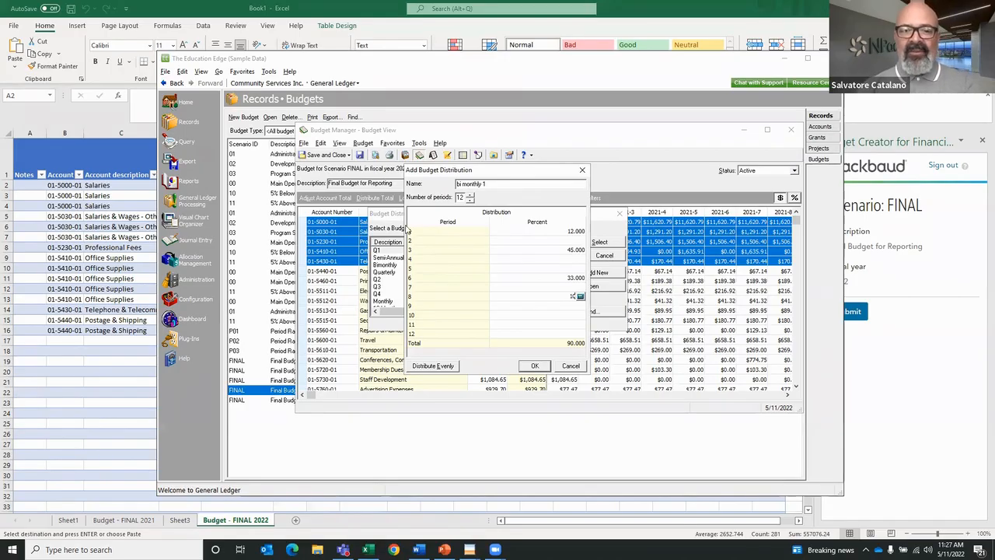
key("Return")
key("Return")
key("Return")
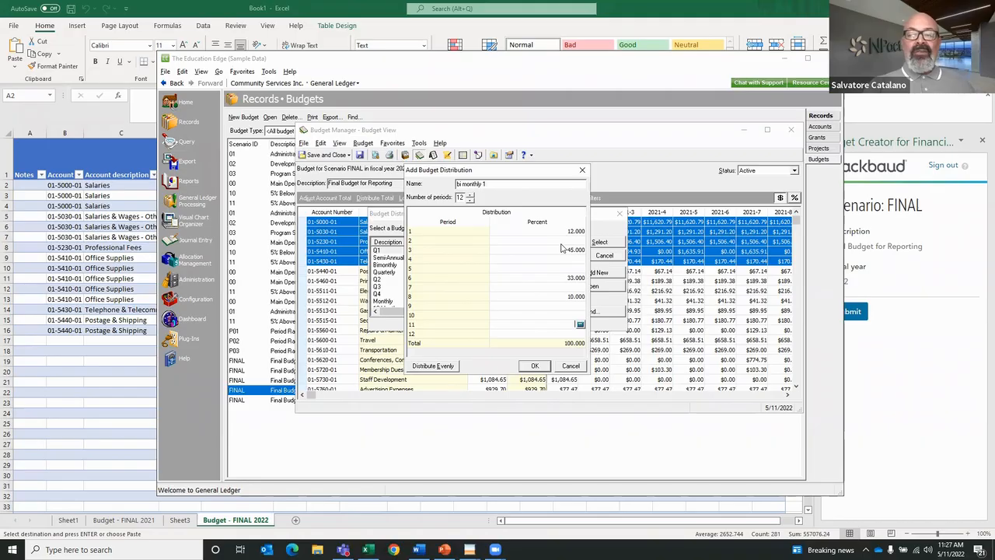
left_click(535, 367)
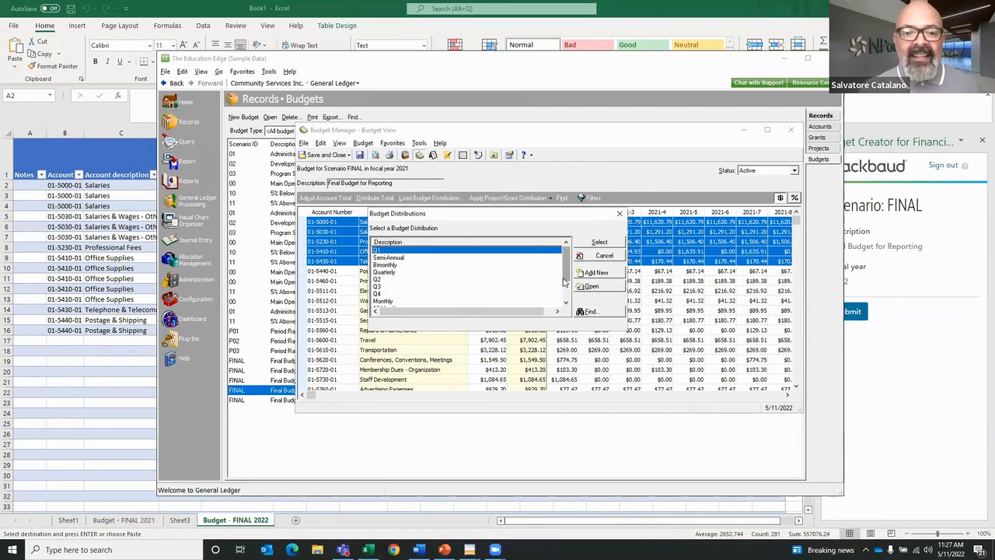
Step: Load the "bi monthly 1" budget distribution for the five selected accounts in the FINAL 2021 budget
scroll(565, 281, "down", 1)
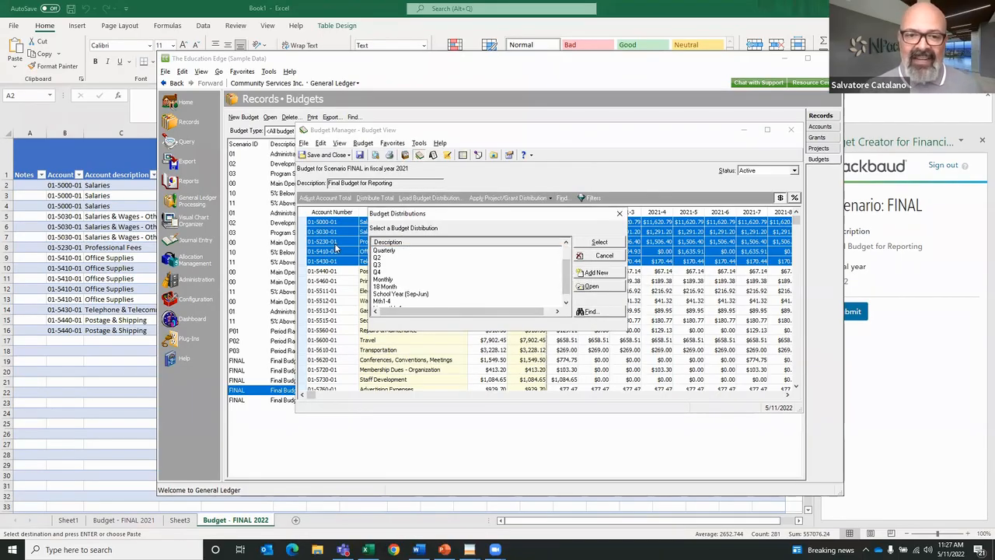
scroll(565, 299, "down", 1)
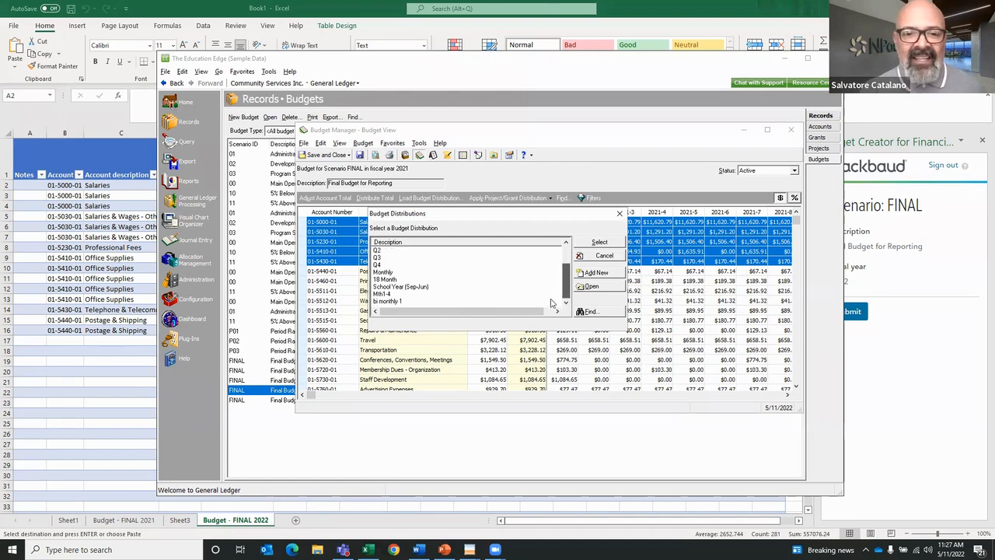
left_click(382, 300)
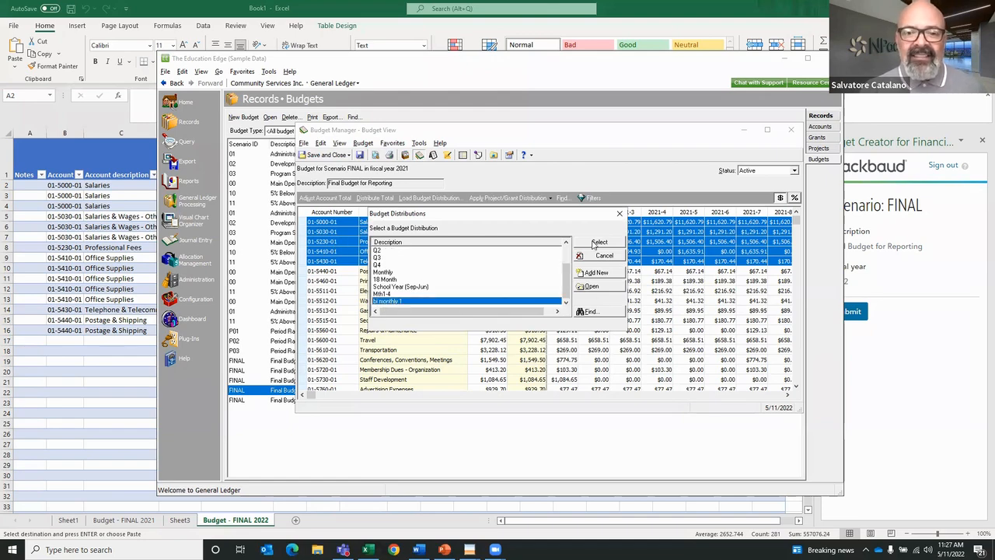
left_click(595, 243)
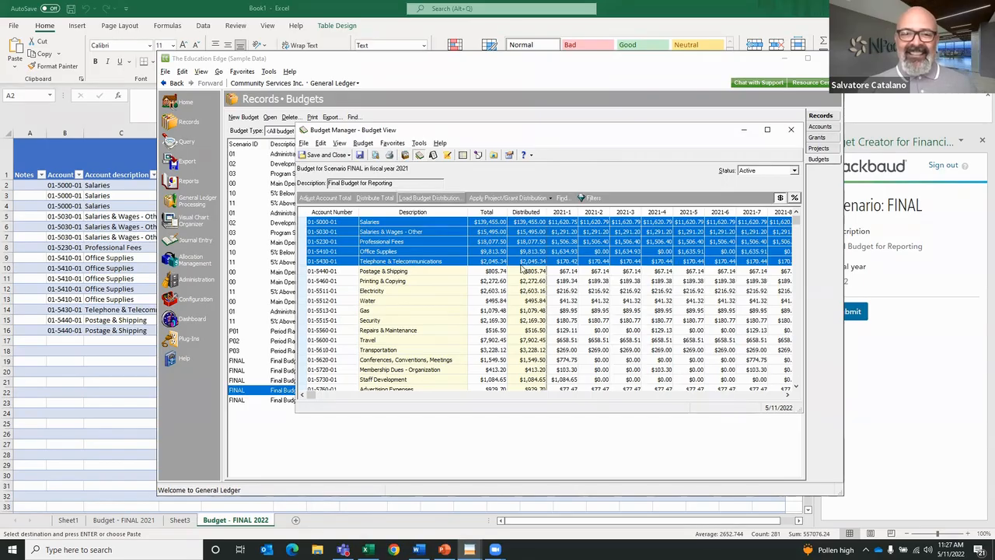
left_click(426, 198)
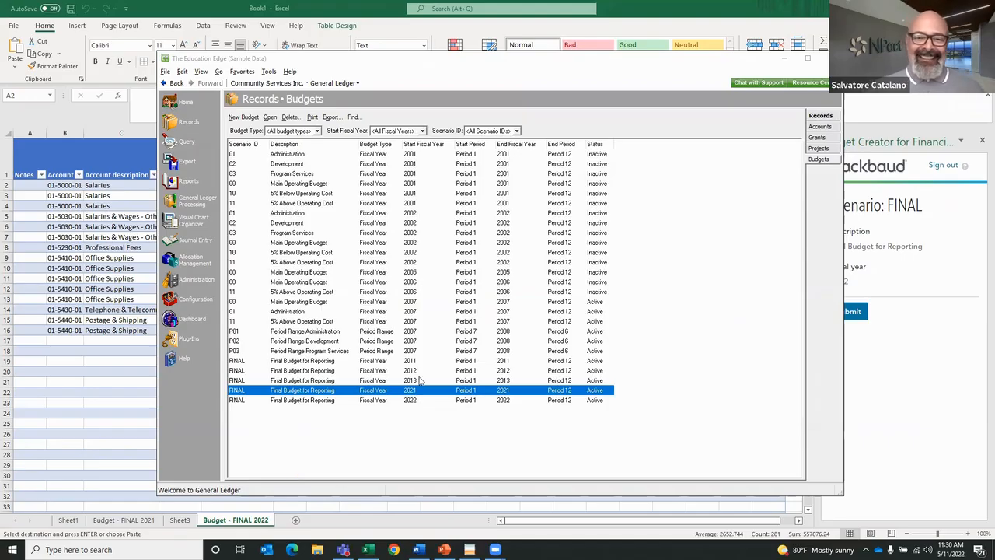
Step: Switch to Google Chrome and go to the Blackbaud website
left_click(603, 272)
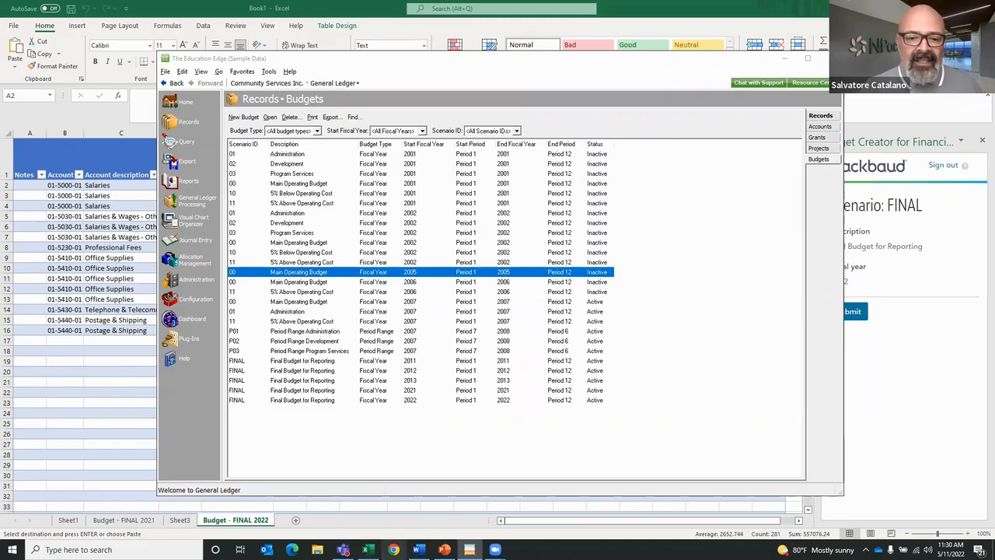
left_click(394, 549)
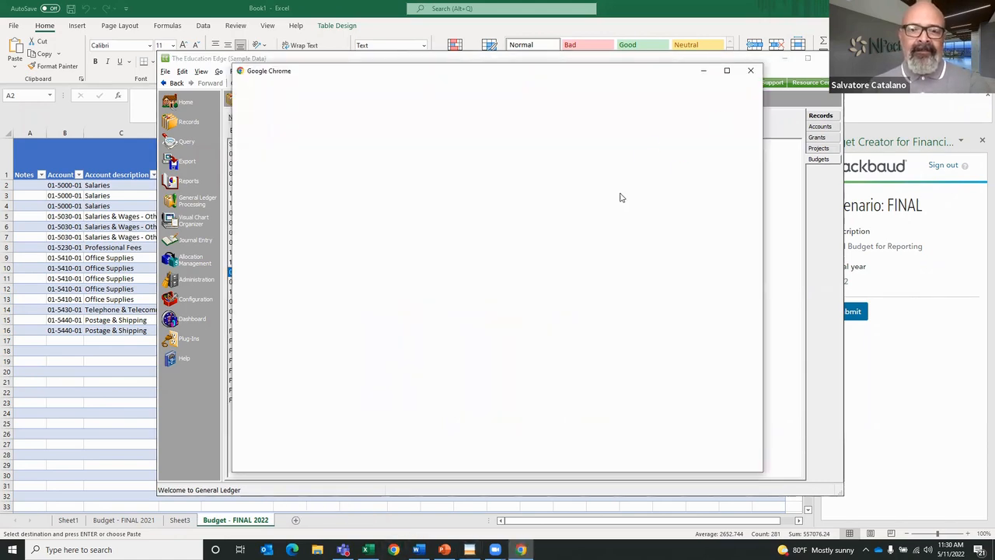
left_click(489, 326)
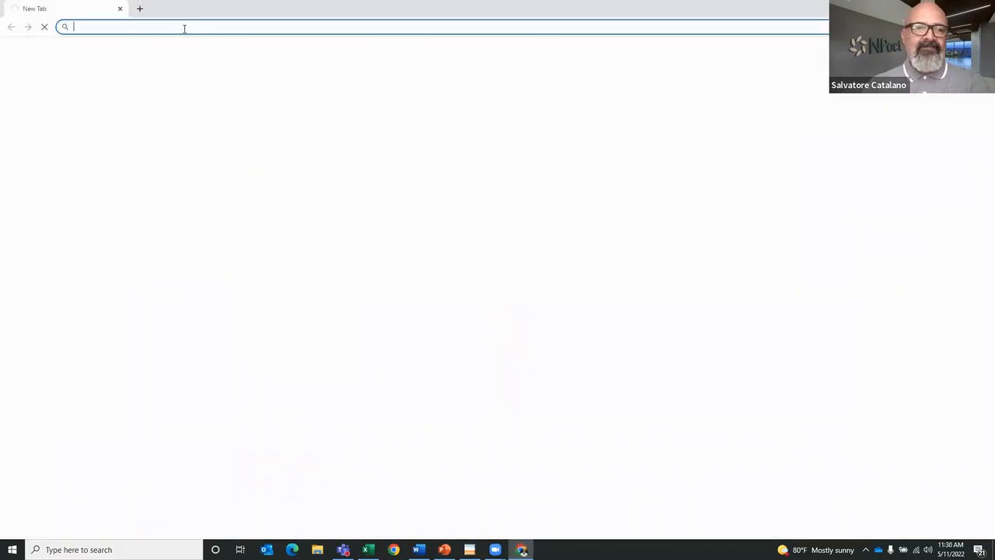
type("bla")
key("Return")
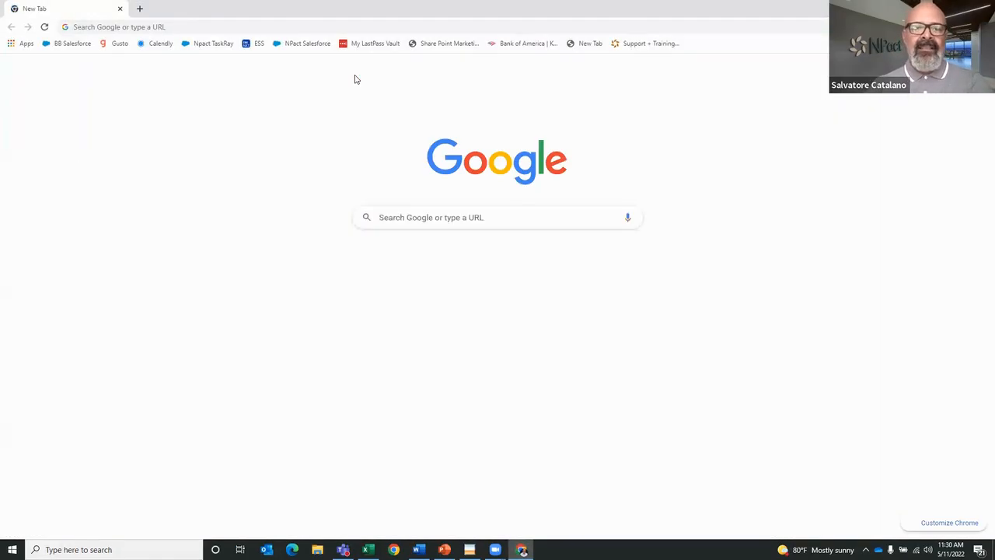
left_click(129, 24)
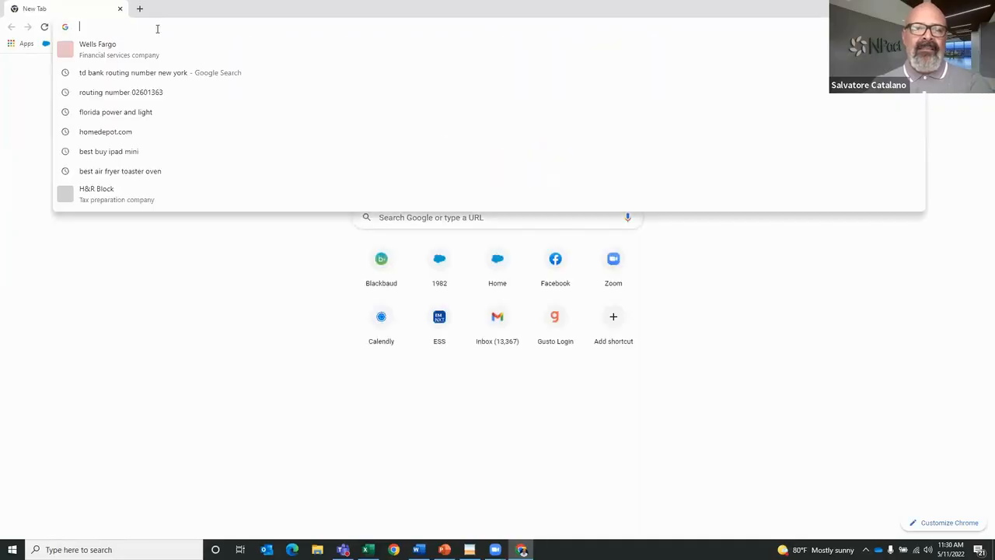
type("bla")
key("Return")
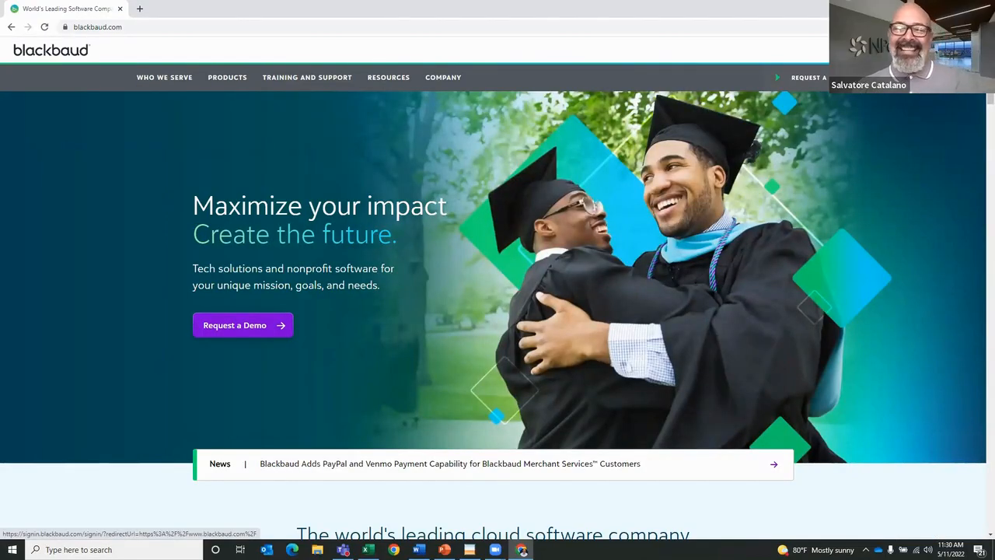
Step: Sign in to Blackbaud.com with the remembered e-mail address, entering the account password
left_click(796, 51)
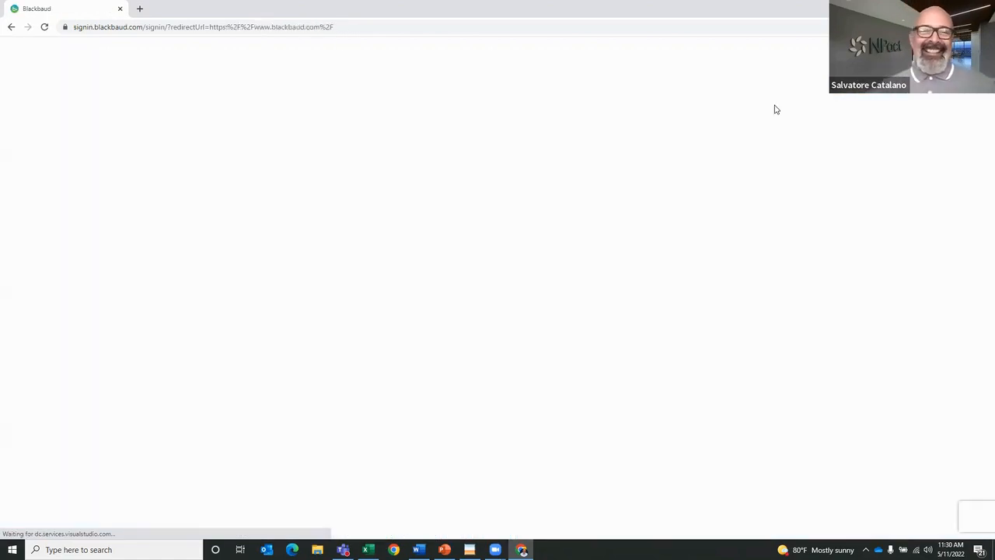
left_click(463, 198)
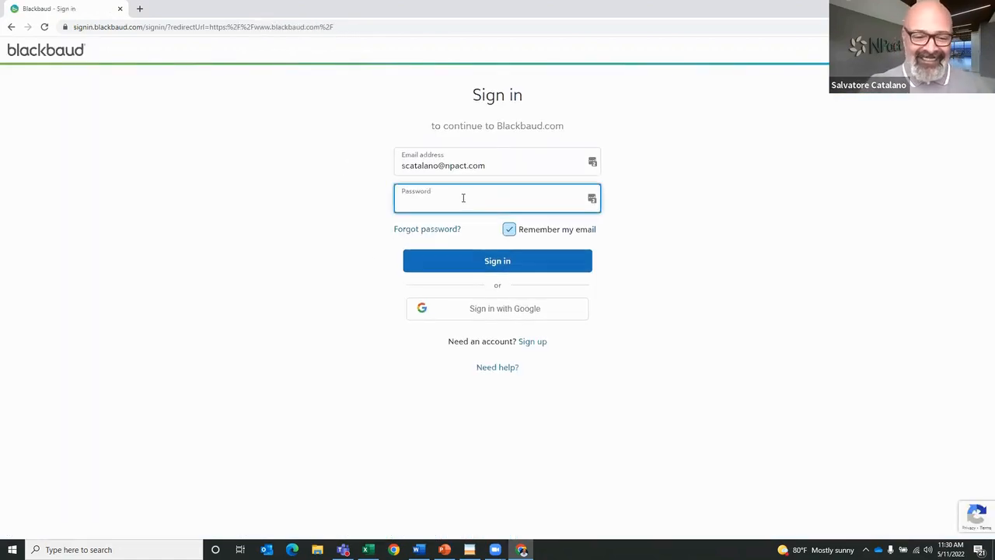
type("************")
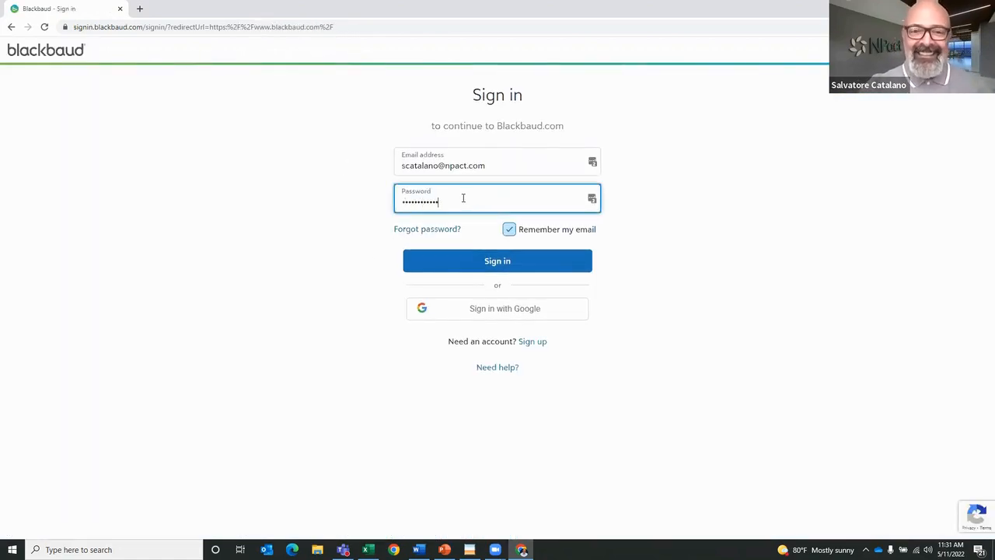
key("Return")
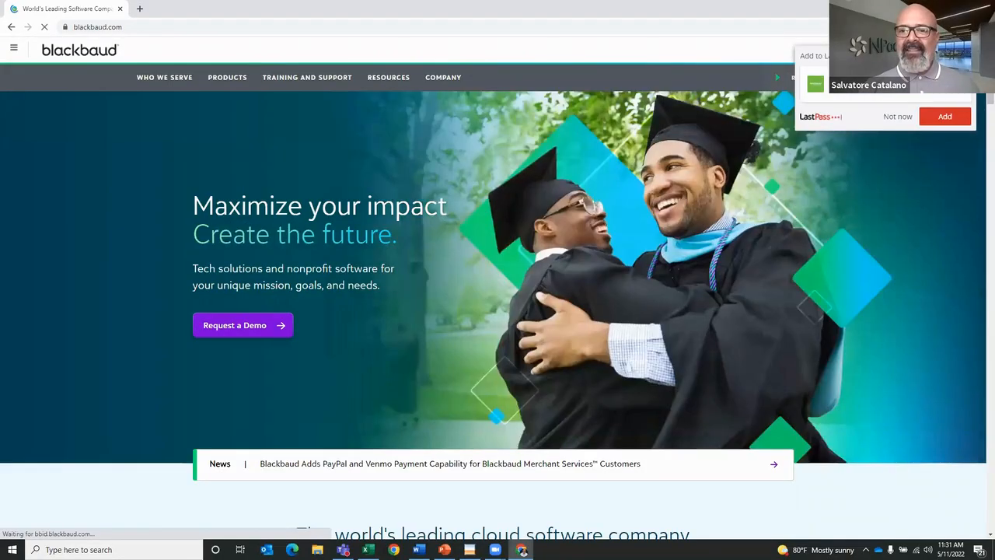
Step: Choose the NPact Solutions organization and open its Financial Edge NXT - Azure - Training Environment 2
left_click(963, 50)
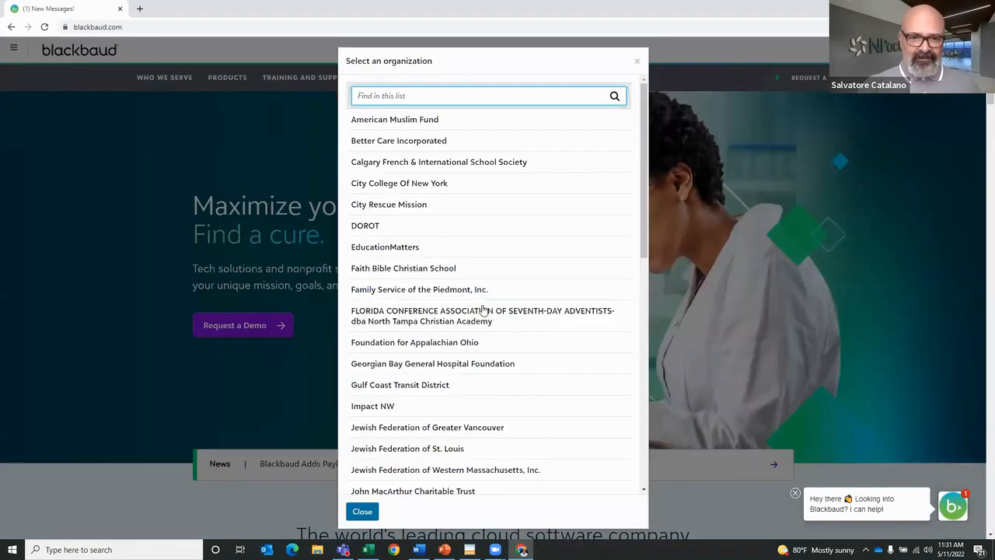
scroll(466, 327, "down", 4)
left_click(393, 383)
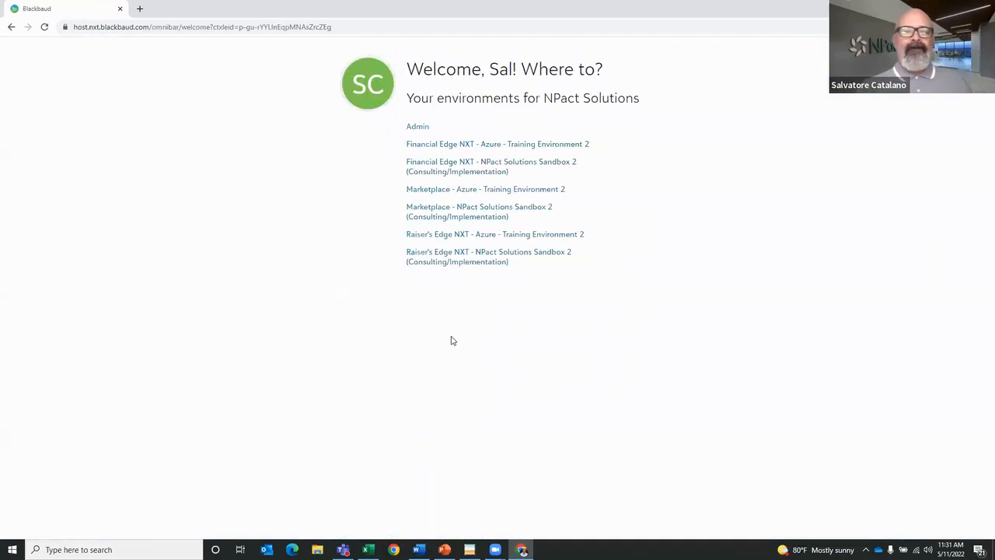
left_click(446, 148)
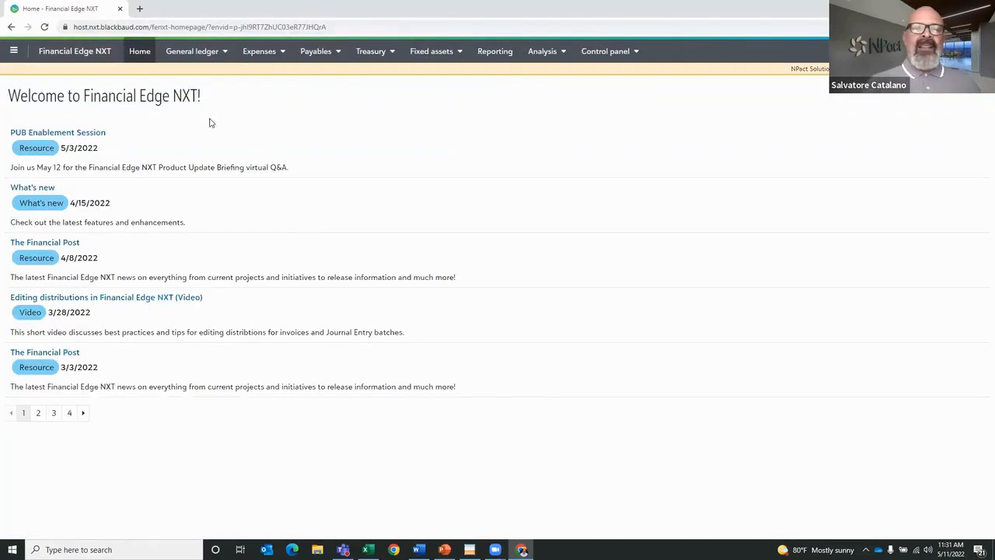
Step: Open the FINAL scenario for fiscal year 2022 from the general ledger budgets list and review its account rows
left_click(181, 53)
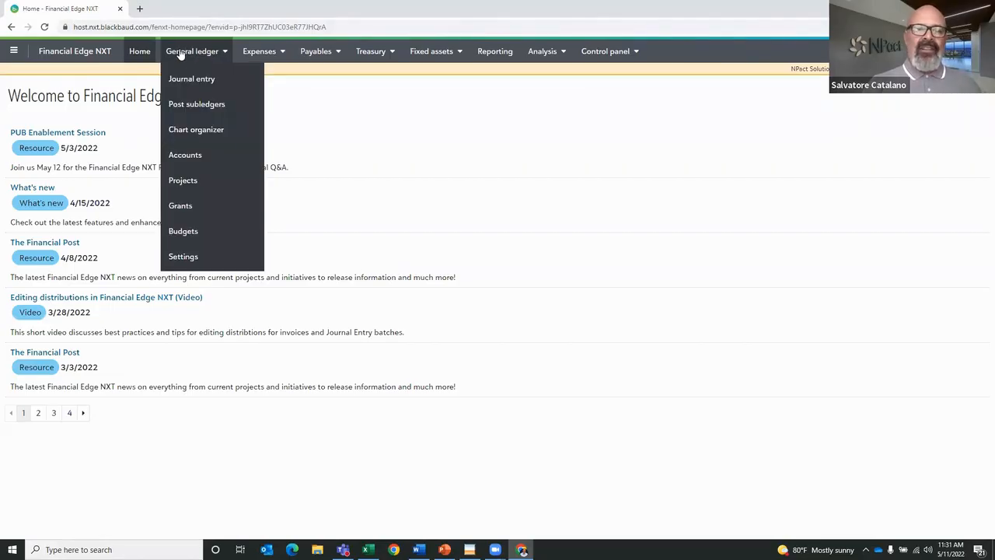
left_click(185, 230)
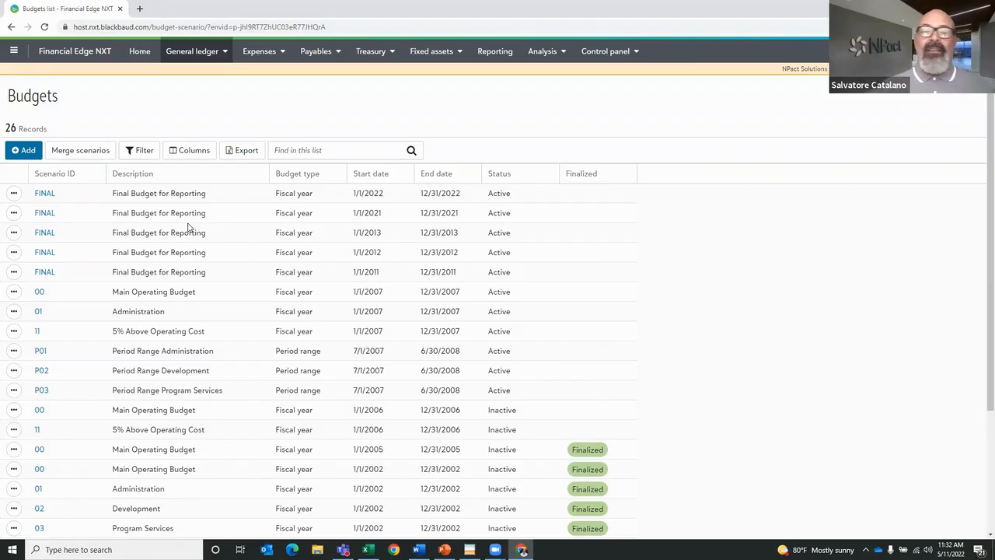
scroll(113, 310, "down", 2)
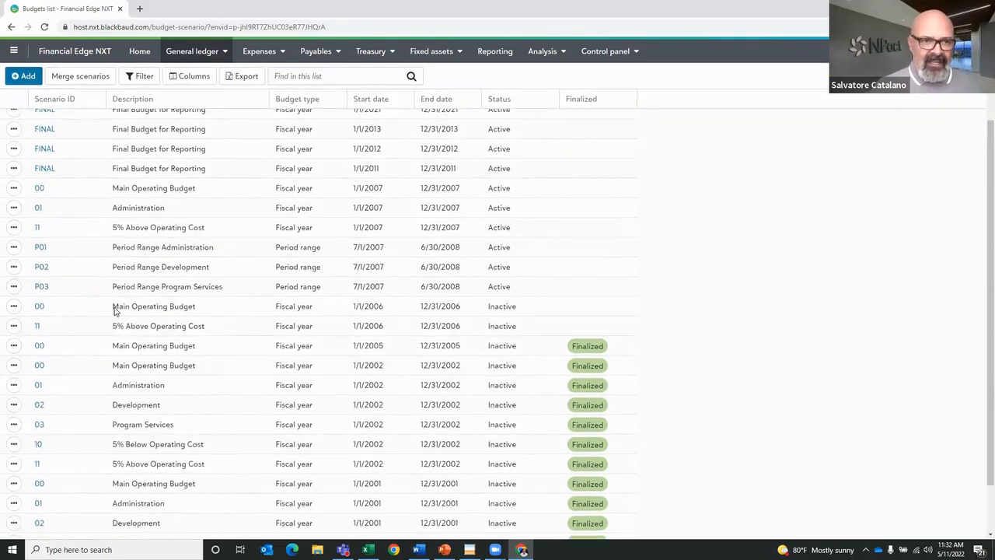
scroll(113, 310, "up", 2)
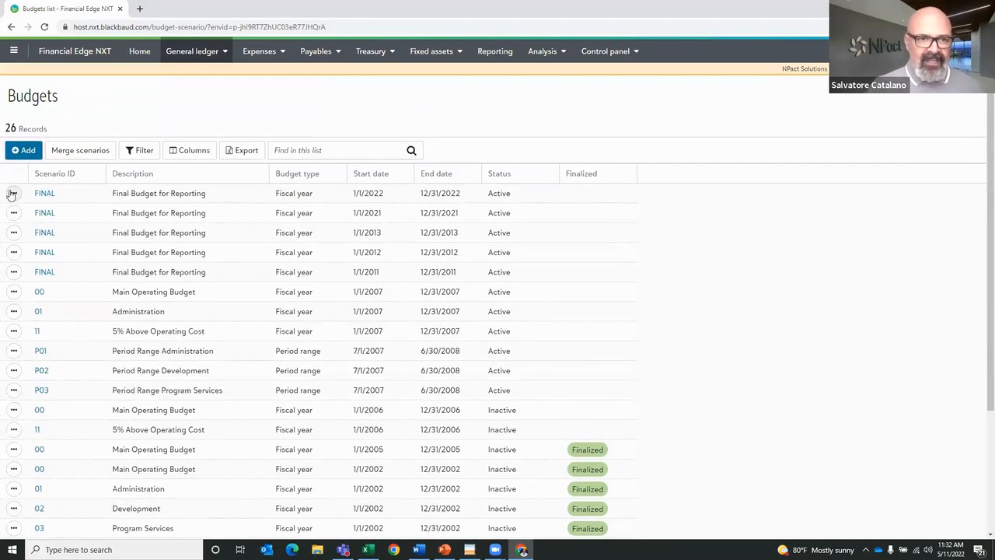
left_click(39, 194)
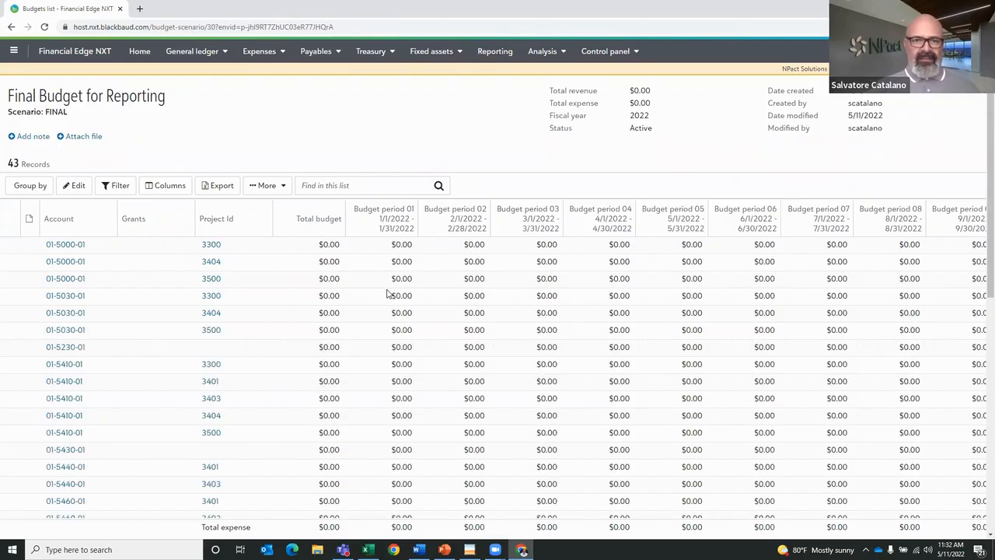
scroll(275, 319, "down", 3)
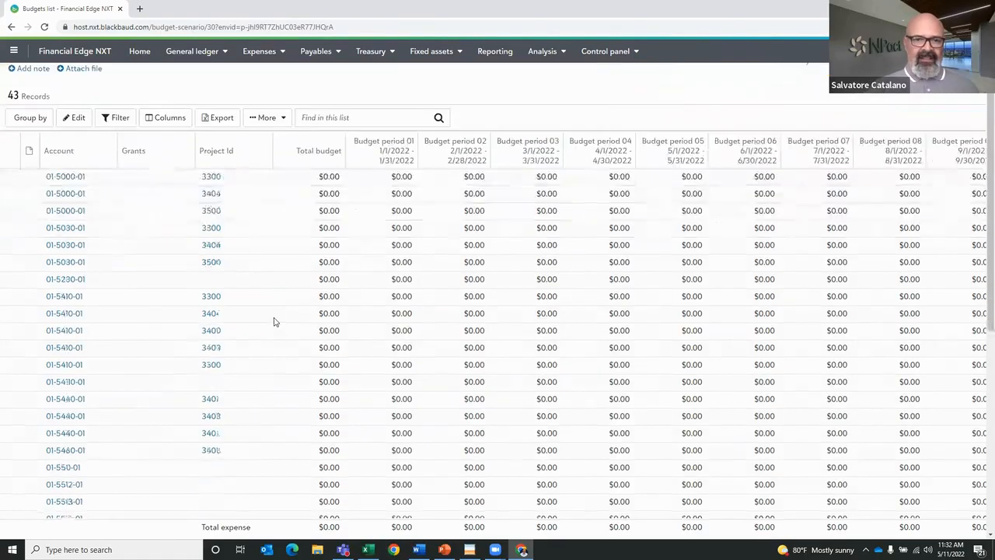
scroll(275, 316, "up", 3)
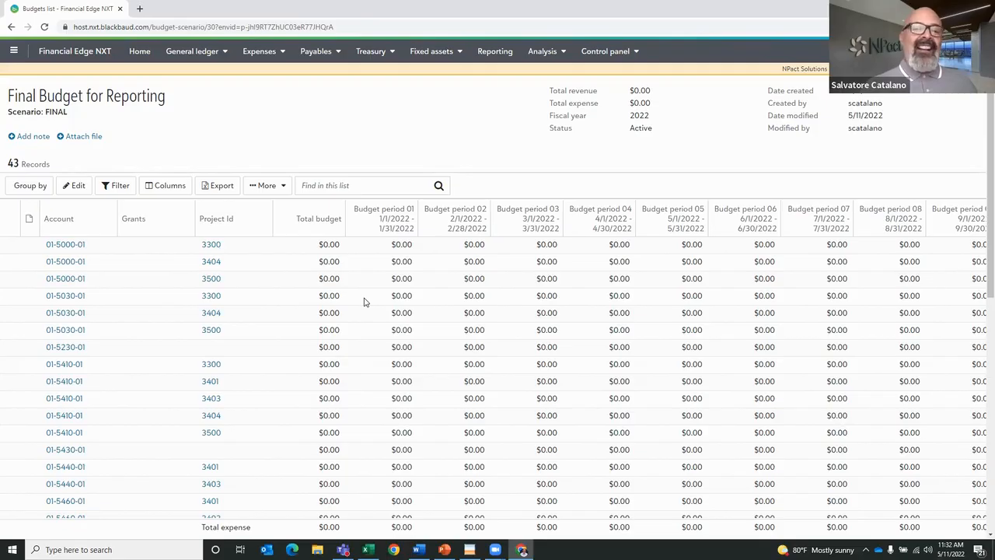
scroll(363, 301, "down", 8)
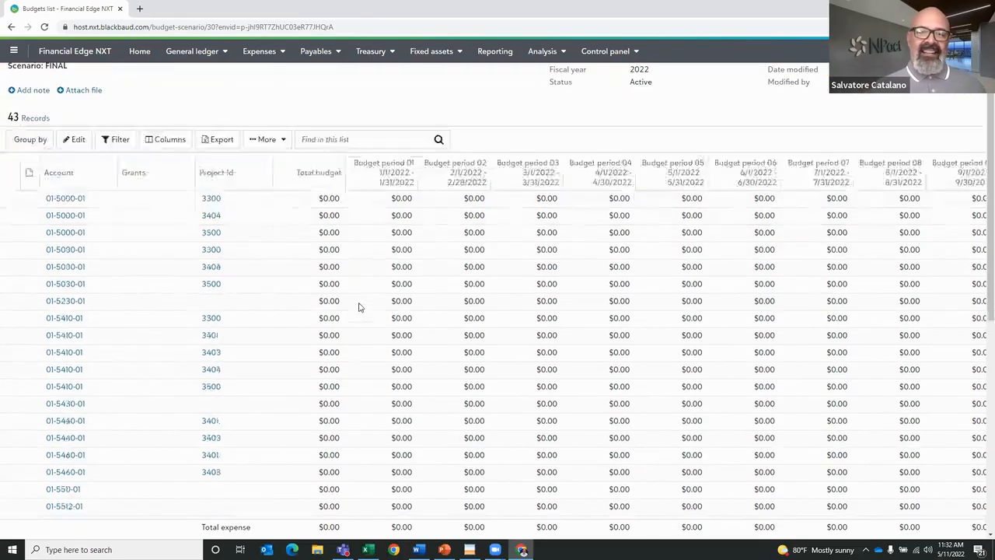
scroll(358, 308, "up", 8)
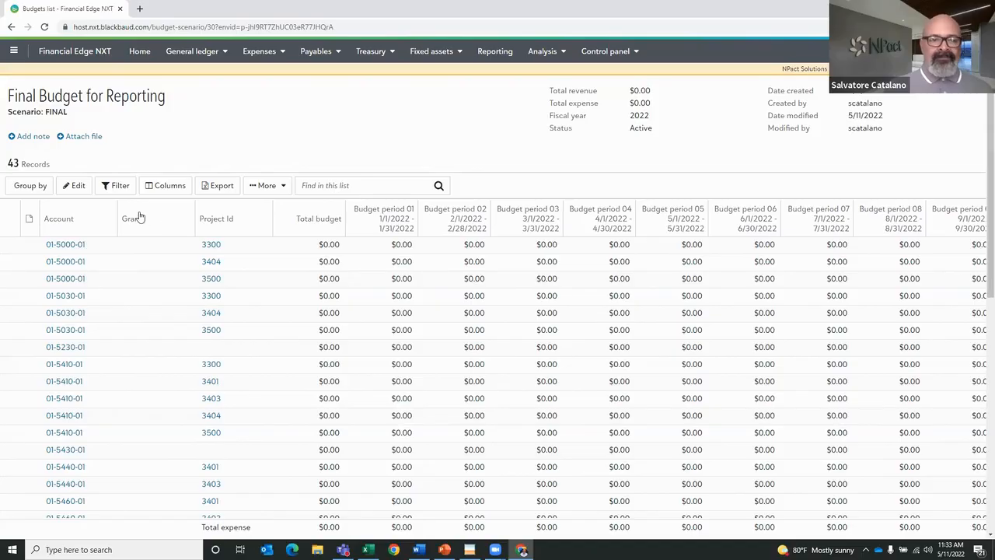
Step: Start editing the FINAL 2022 budget and set the total budget of account 01-5000-01, project 3300, to 200,000.00
left_click(77, 188)
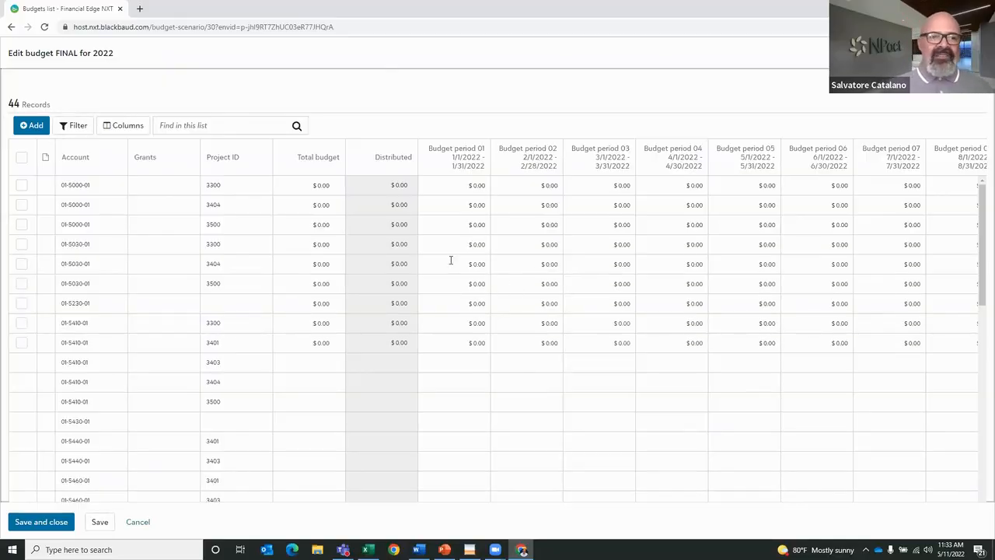
left_click(334, 186)
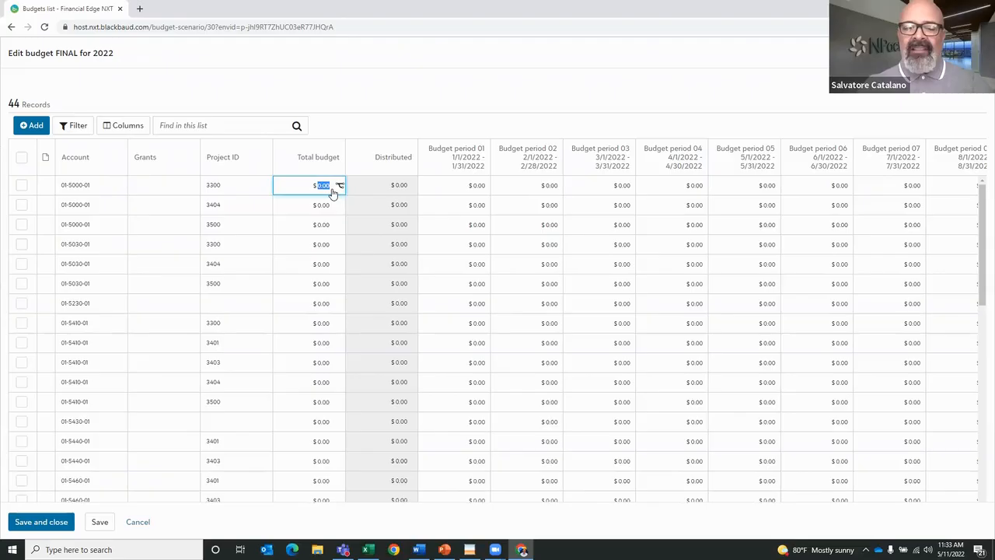
type("200,000")
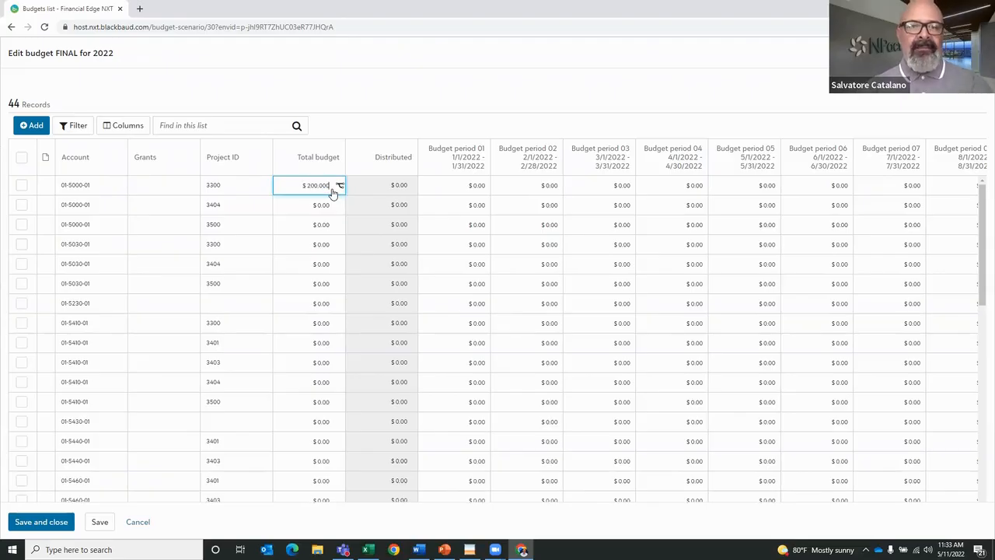
type(".00")
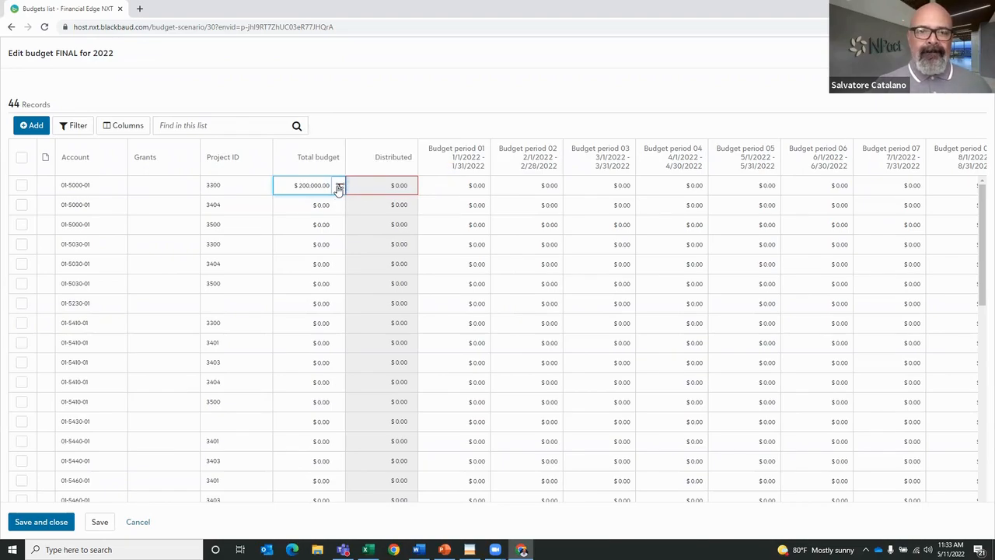
Step: Apply the "bi monthly 1" budget distribution to the total budget of account 01-5000-01, project 3300
left_click(339, 187)
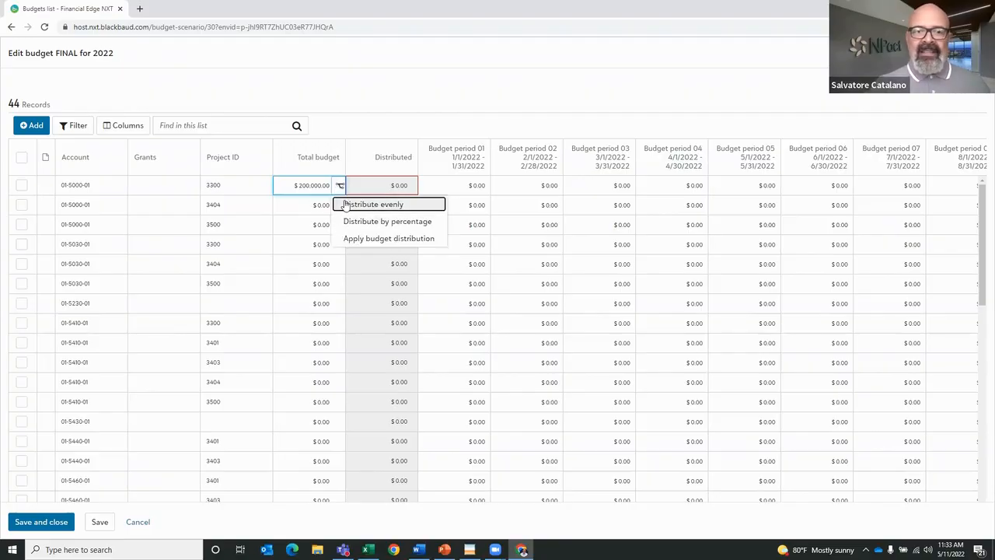
left_click(356, 242)
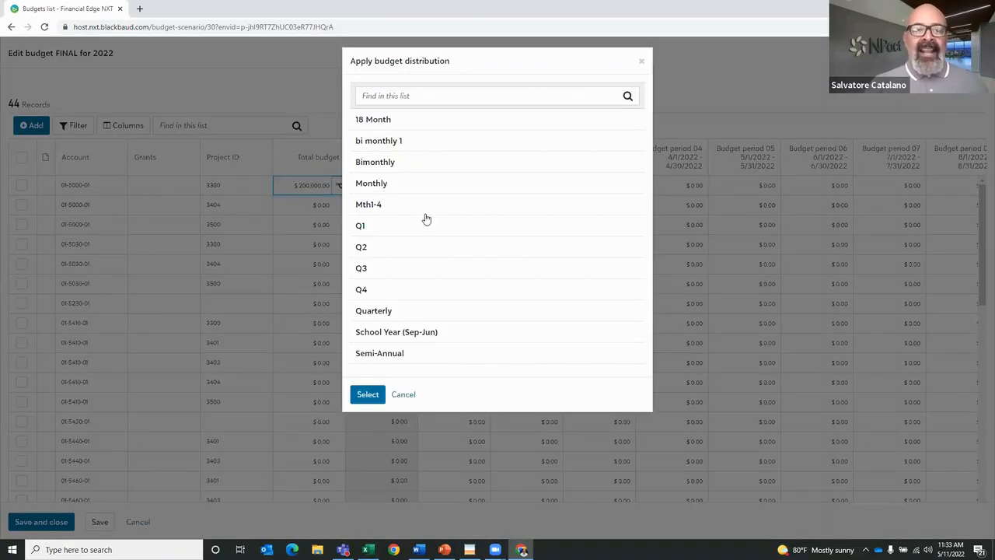
left_click(377, 141)
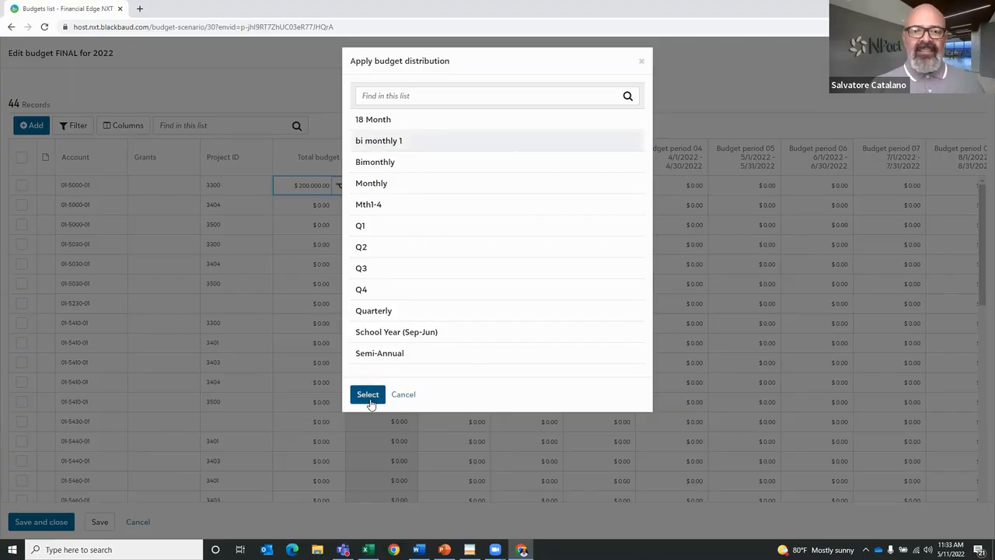
left_click(367, 395)
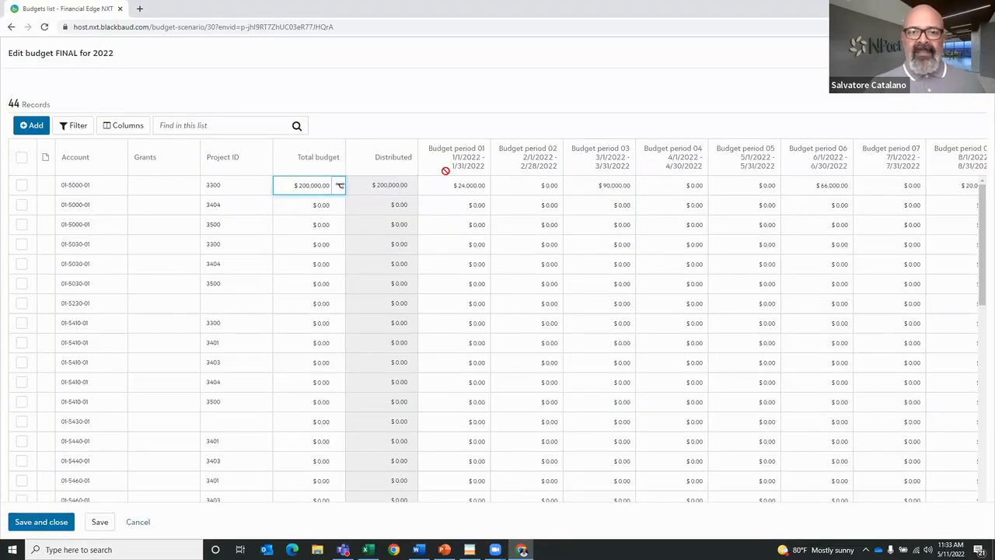
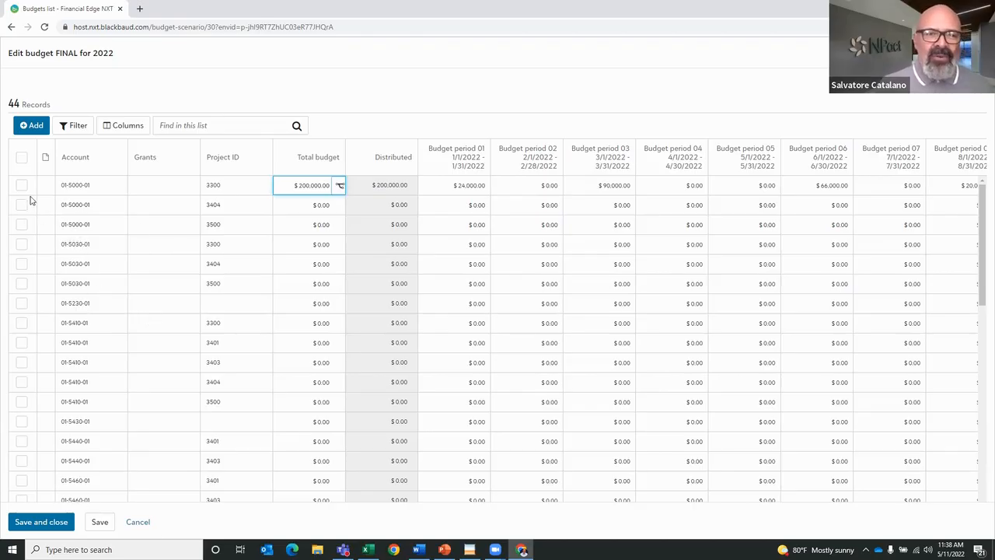
Step: Set the total budgets of account 01-5000-01 to 39,000.00 for project 3404 and 456,670.00 for project 3500
left_click(311, 205)
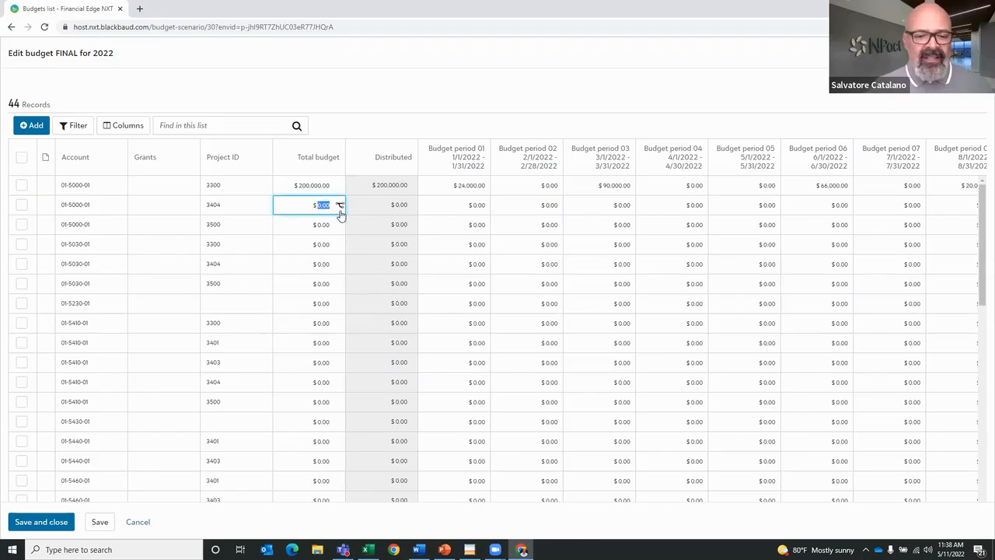
type("1")
type("000")
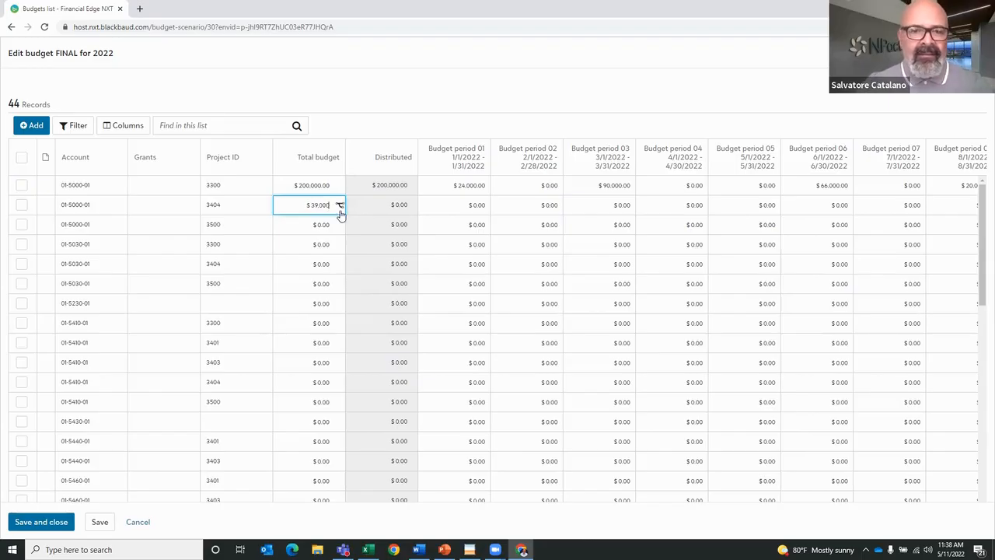
left_click(295, 225)
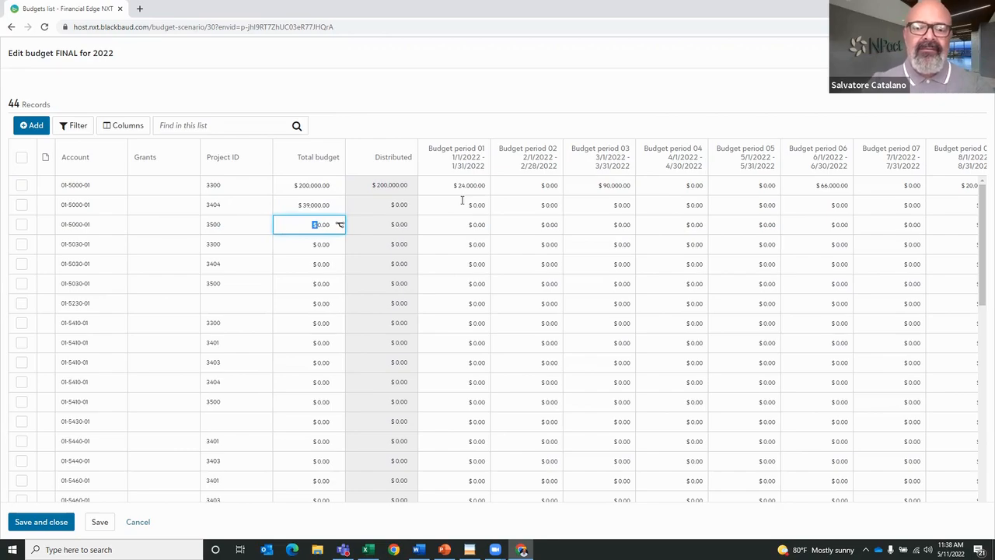
type("456,670.00")
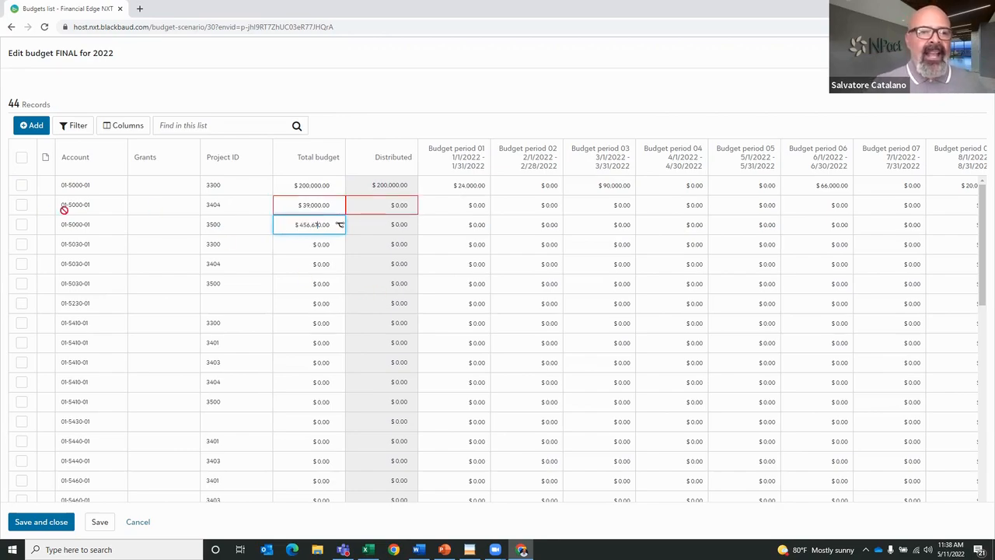
Step: Apply the Quarterly budget distribution to the 01-5000-01 rows of projects 3300, 3404 and 3500, and discard the budget edits
left_click(21, 186)
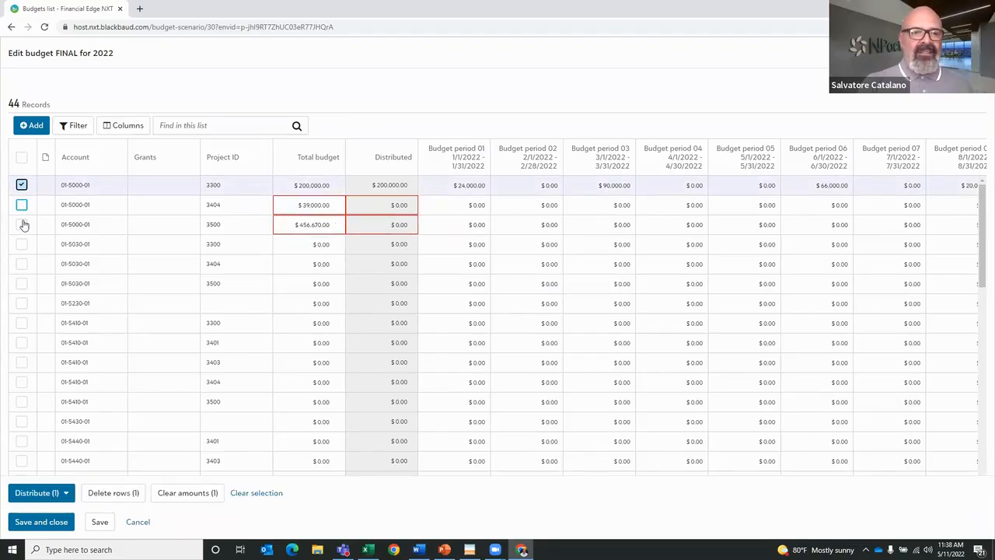
left_click(21, 205)
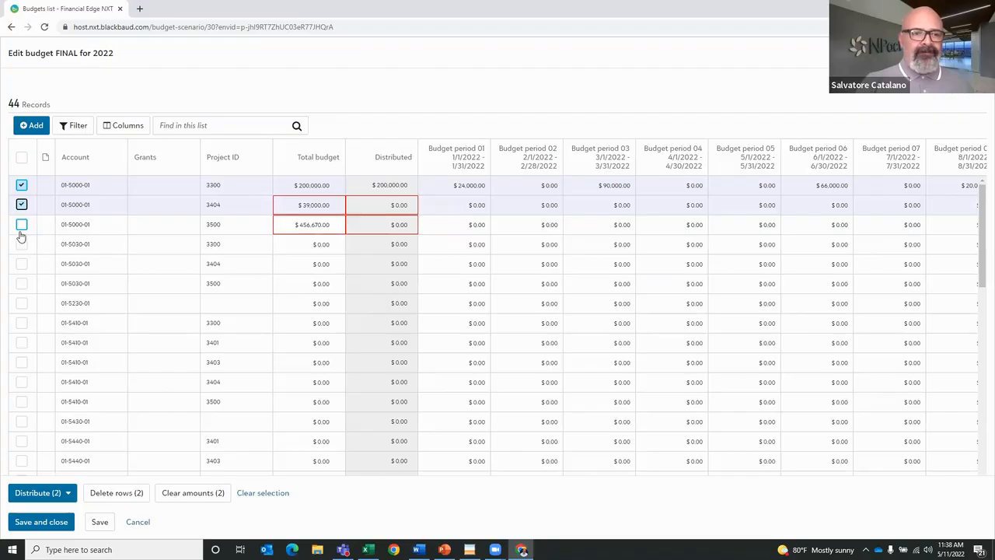
left_click(22, 225)
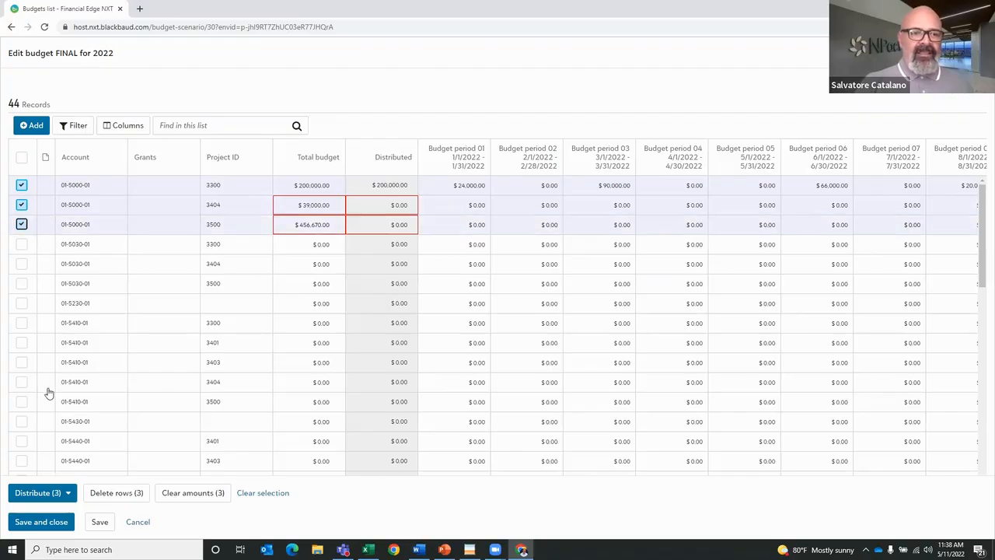
left_click(67, 496)
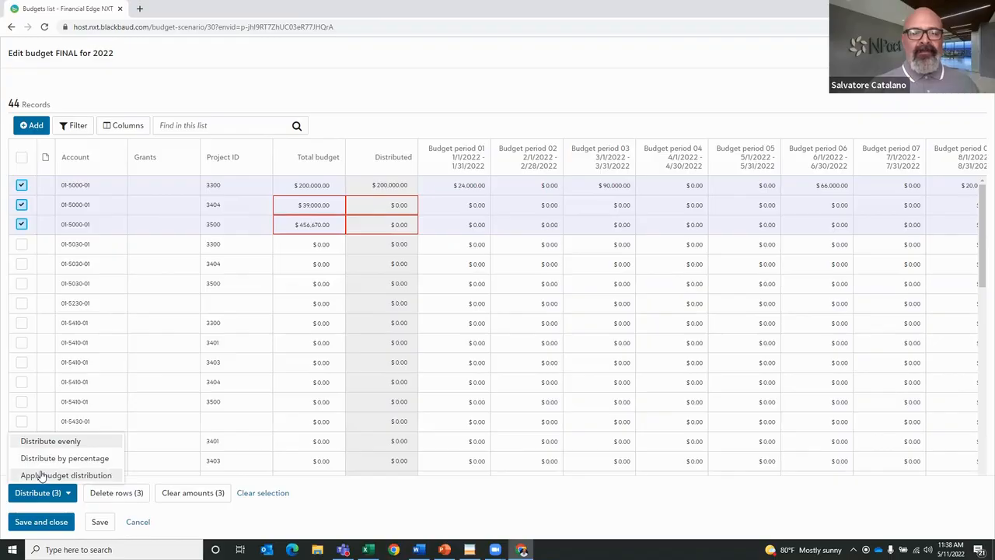
left_click(47, 475)
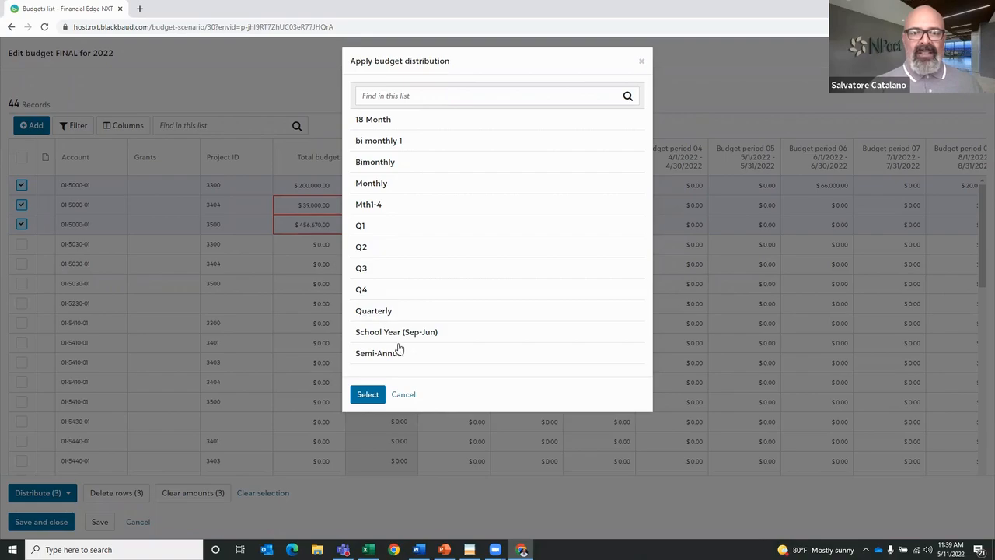
left_click(358, 311)
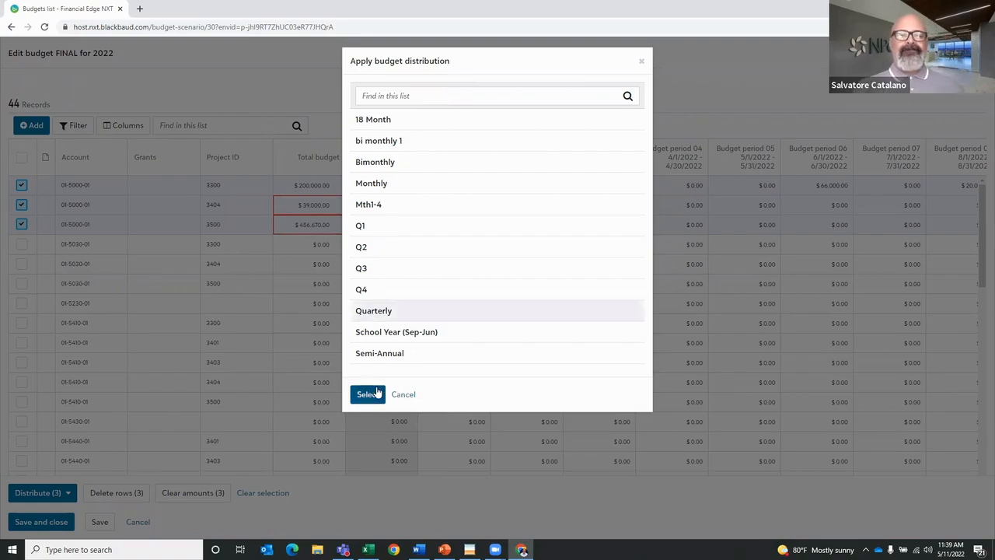
left_click(367, 394)
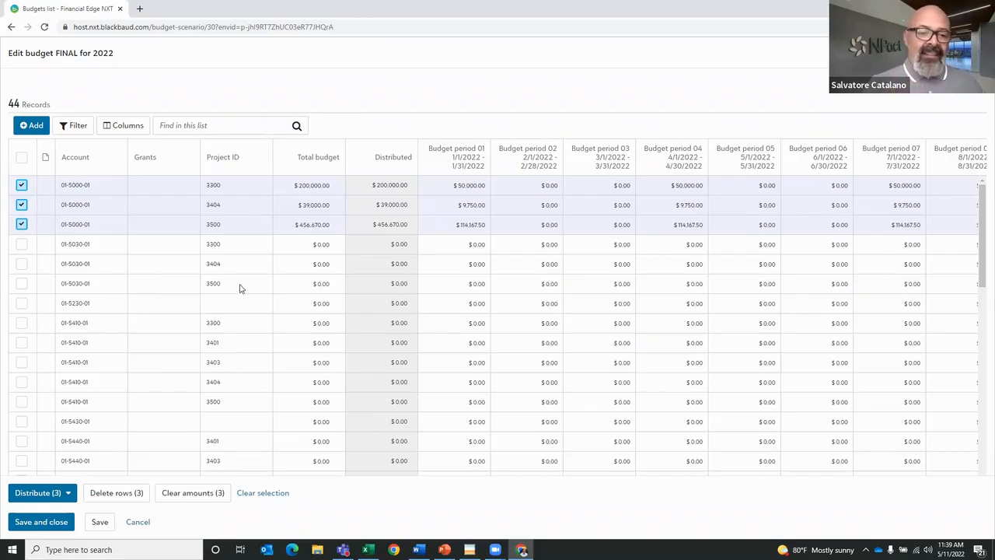
left_click(131, 525)
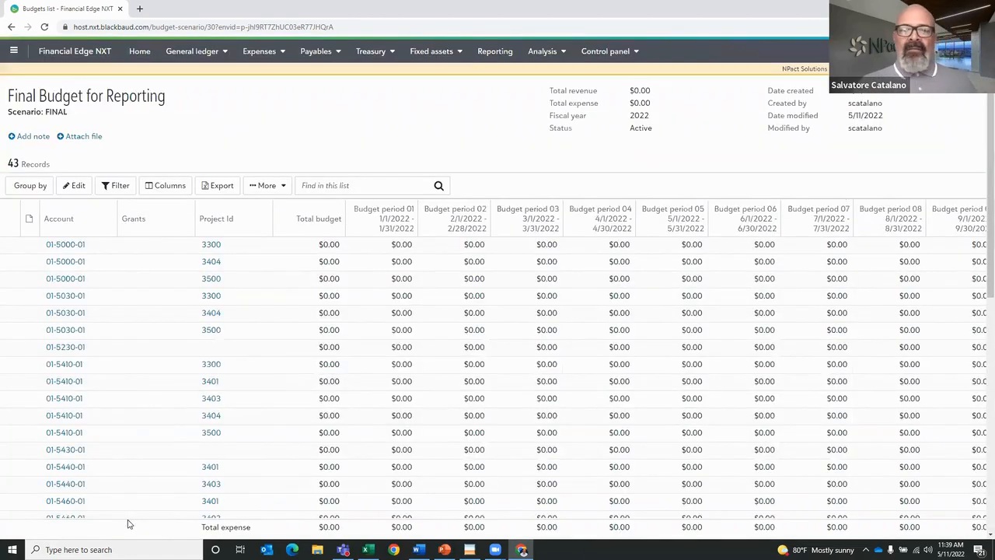
Step: Open the Income Statement report for editing and bring up the column editor from its content settings
left_click(494, 54)
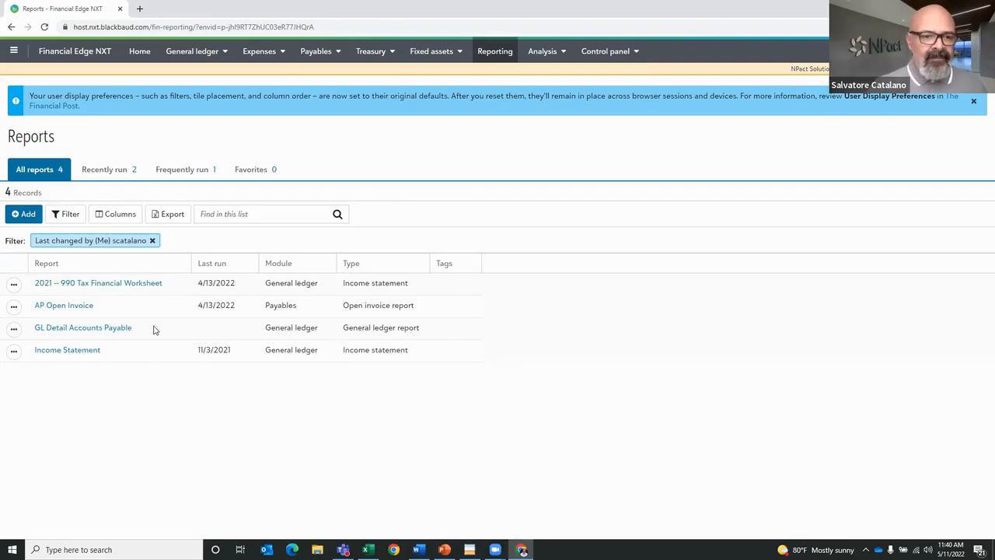
left_click(43, 352)
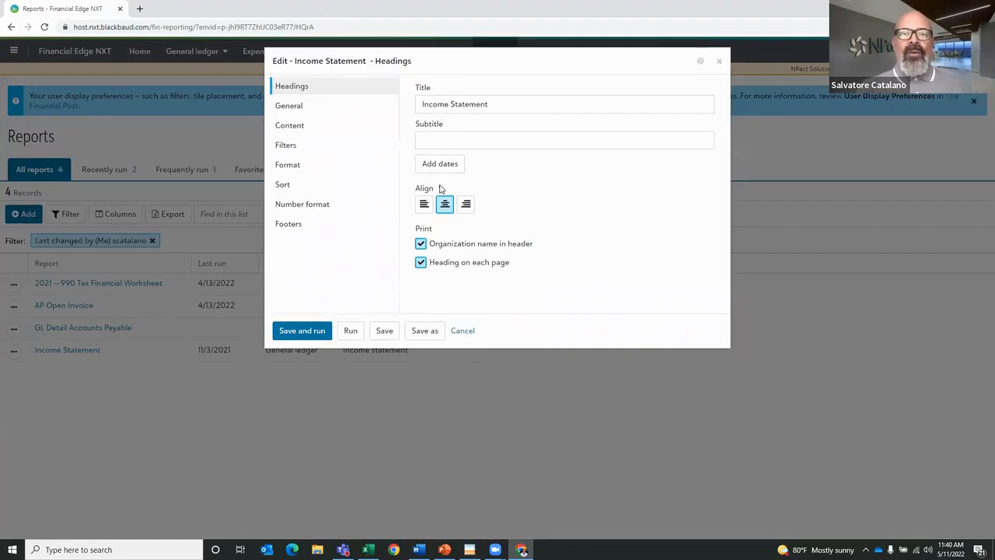
left_click(300, 112)
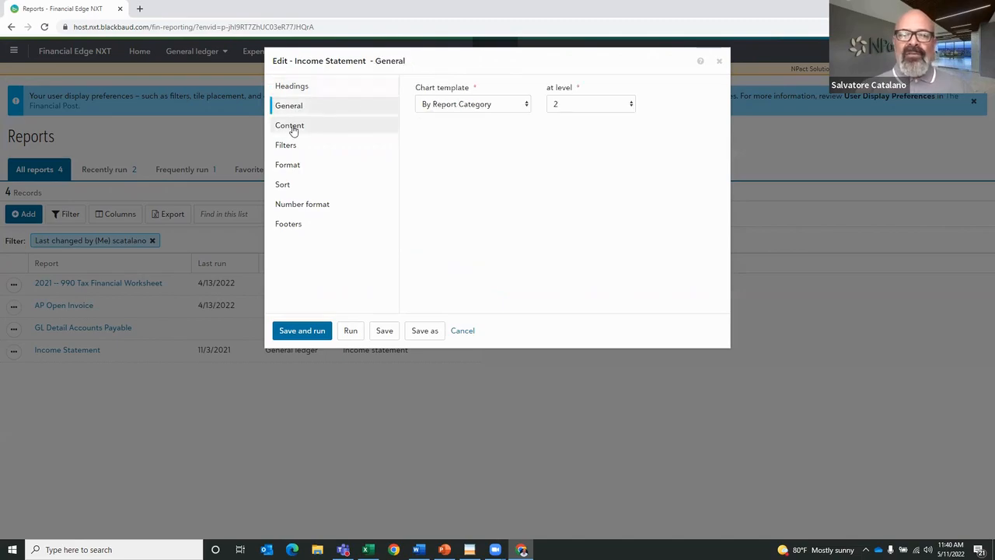
left_click(290, 125)
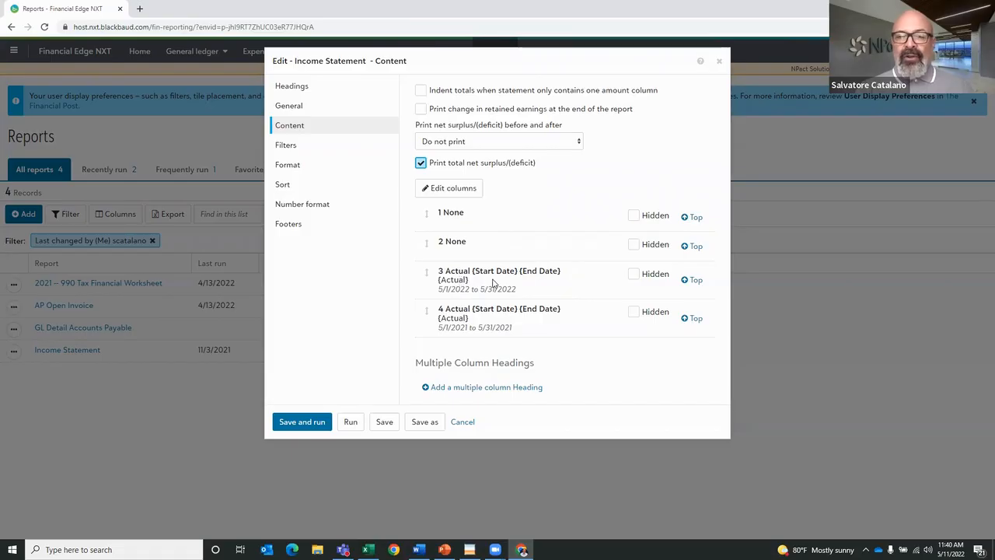
left_click(442, 188)
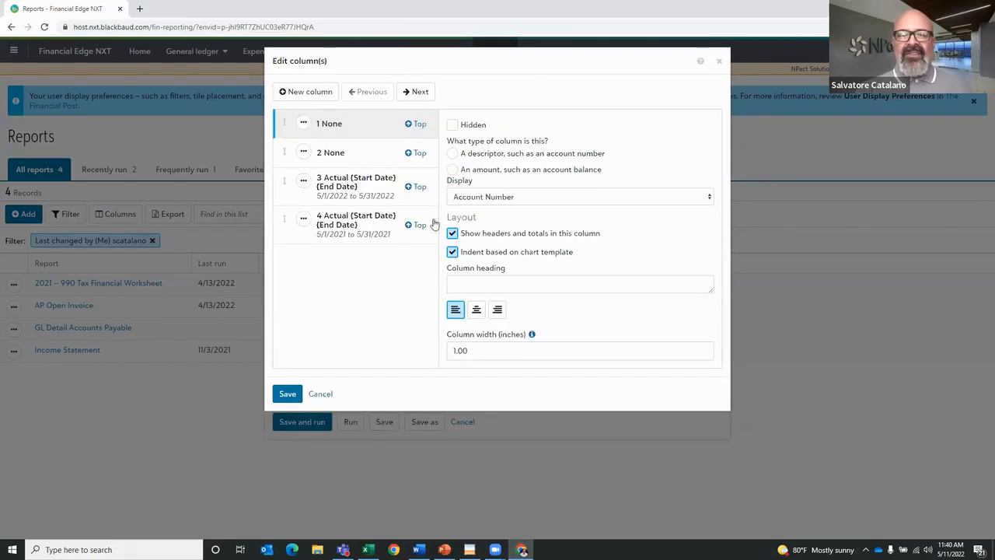
Step: Set both the start period and end period of the Income Statement's column 3 to Last fiscal period
left_click(359, 190)
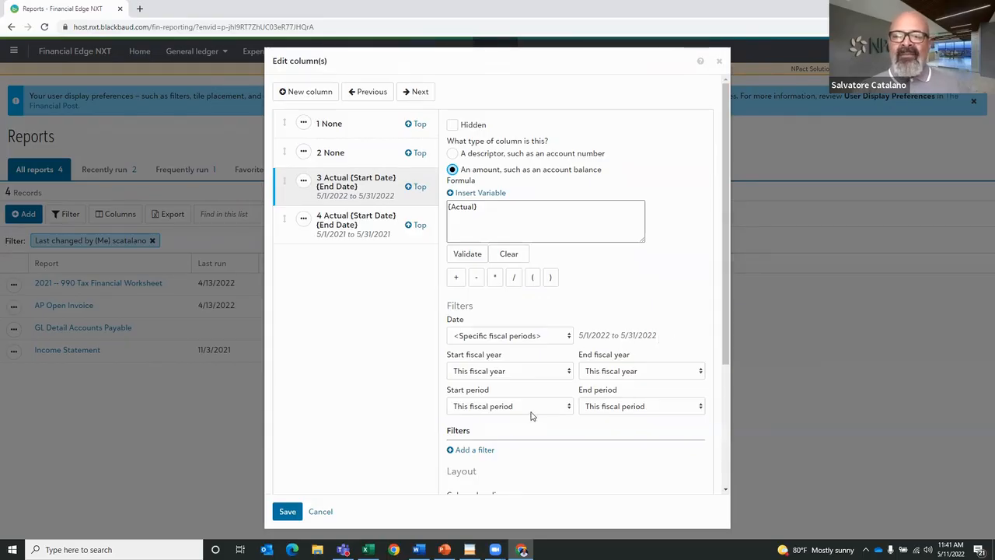
left_click(568, 406)
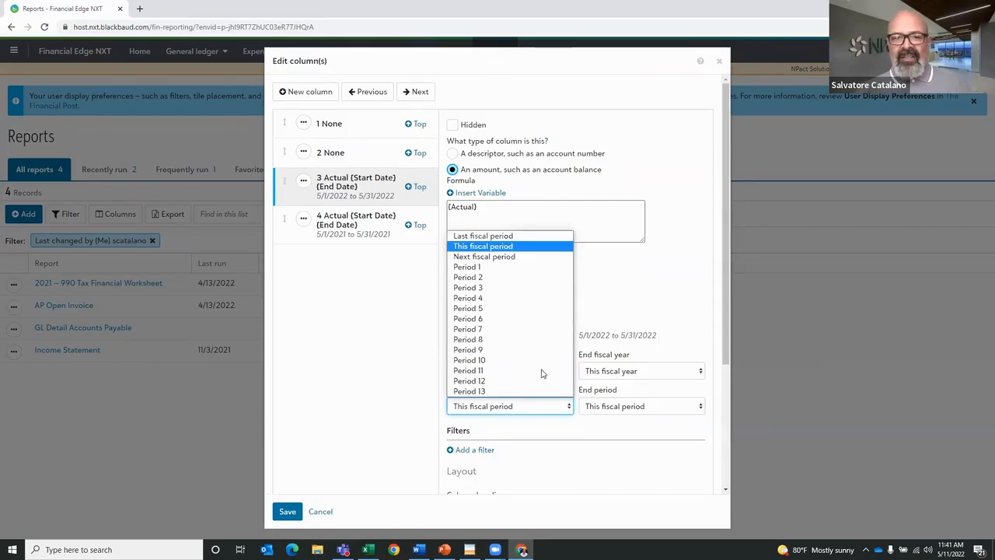
left_click(476, 238)
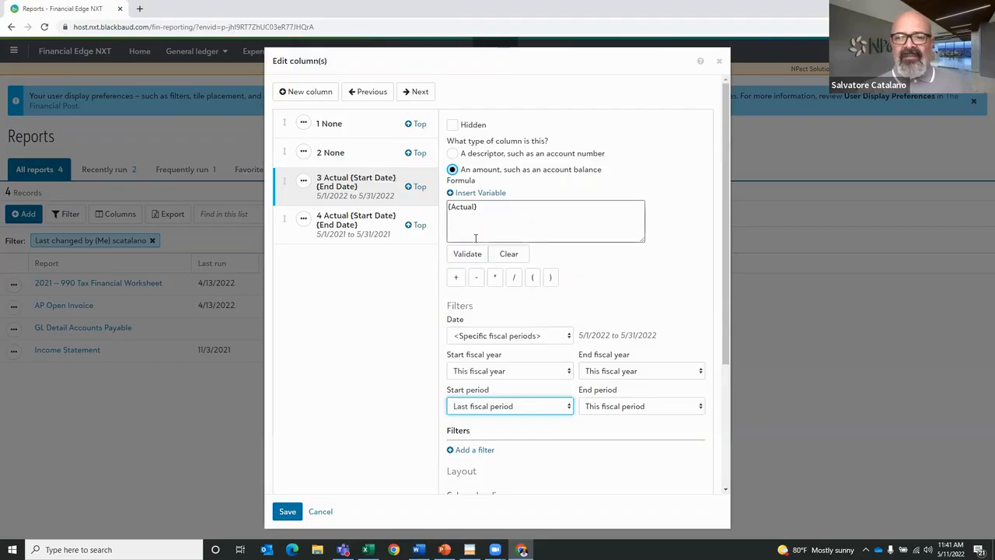
left_click(700, 407)
left_click(599, 236)
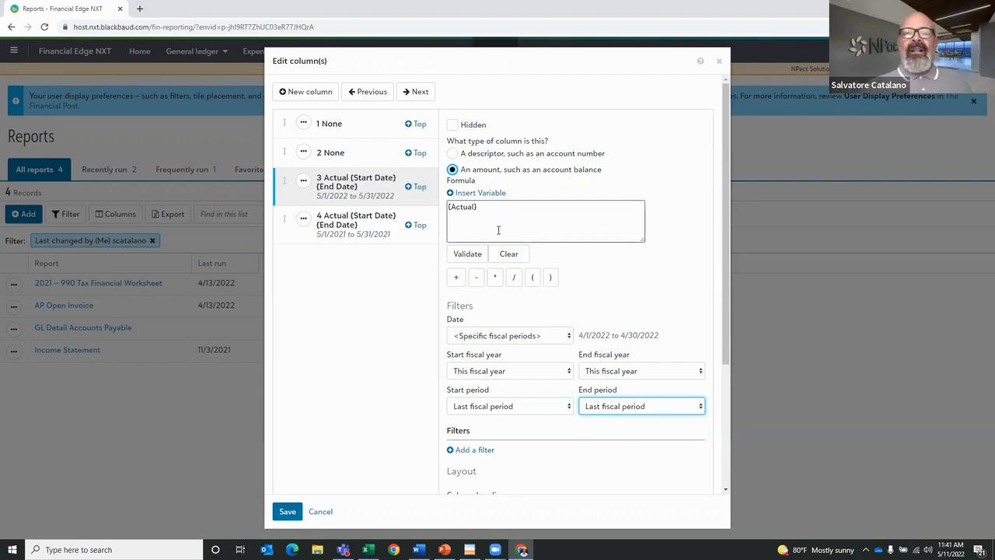
Step: Replace column 3's formula with the Original Budget variable for the FINAL - Final Budget for Reporting scenario
left_click(508, 253)
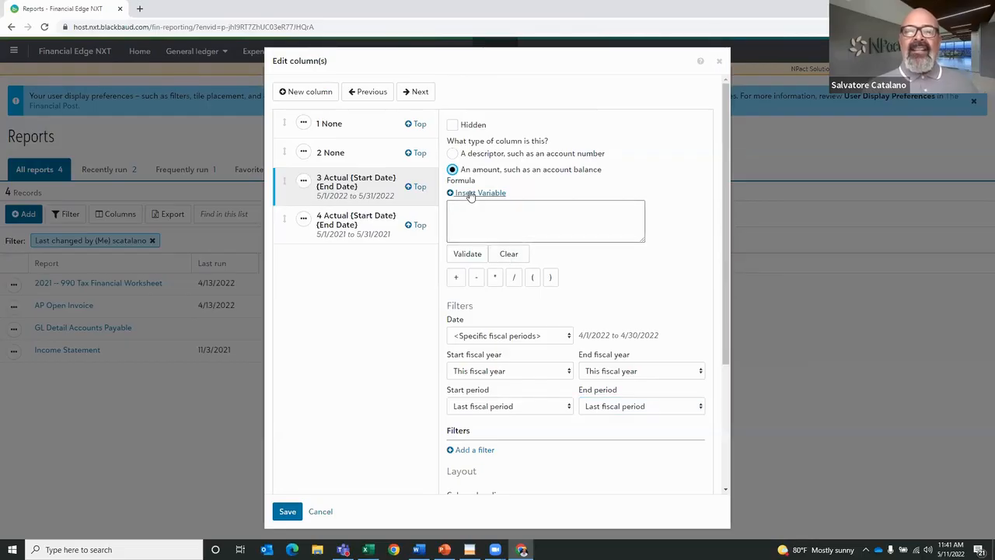
left_click(470, 193)
left_click(500, 234)
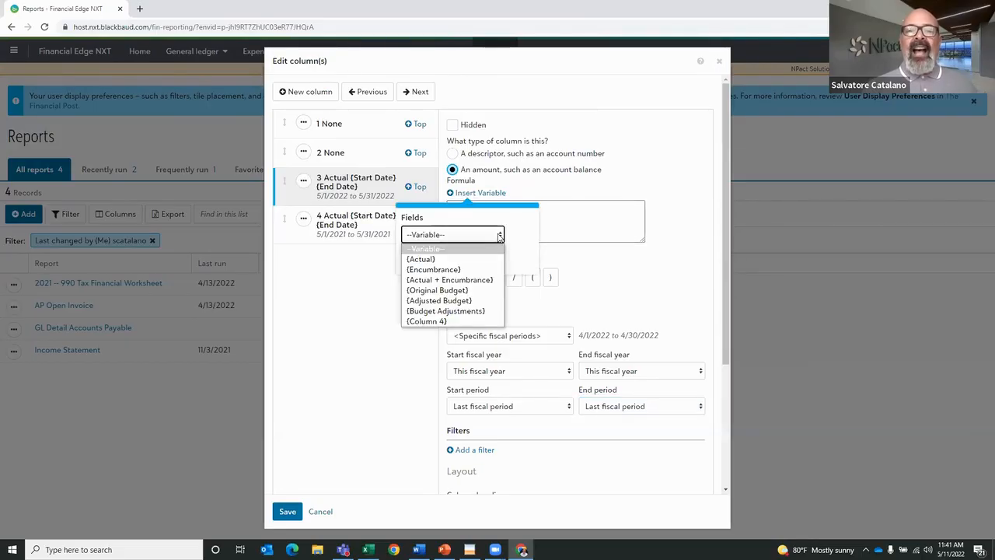
left_click(464, 290)
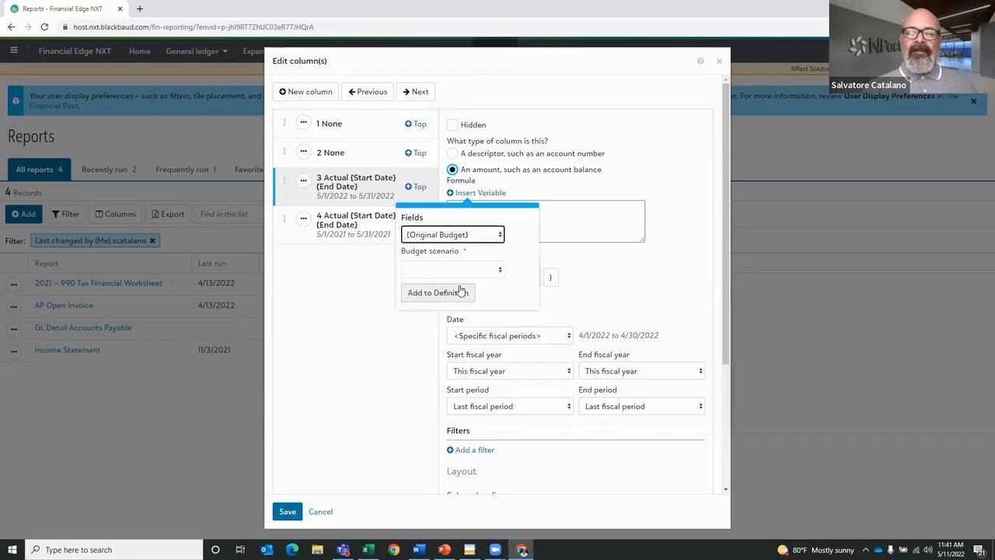
left_click(502, 269)
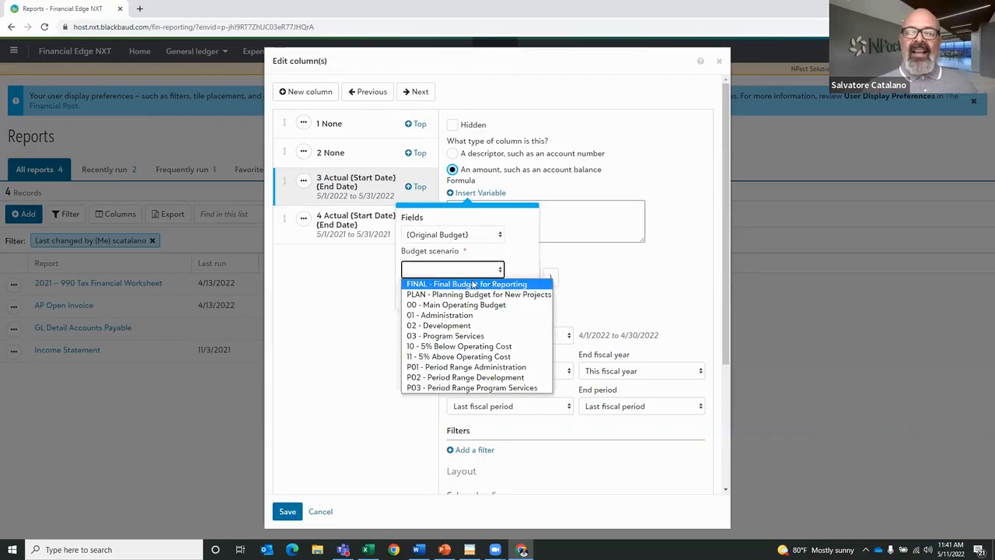
left_click(466, 282)
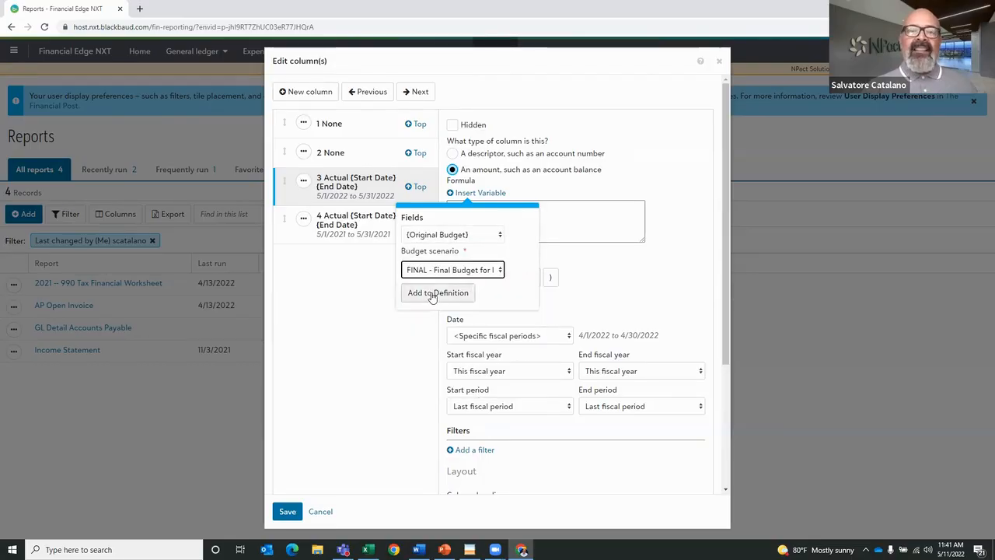
left_click(430, 293)
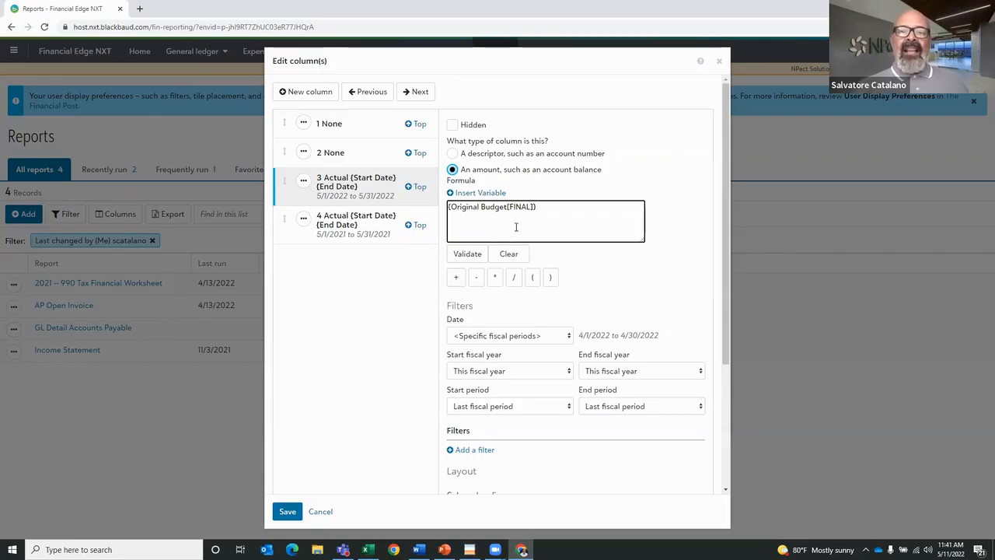